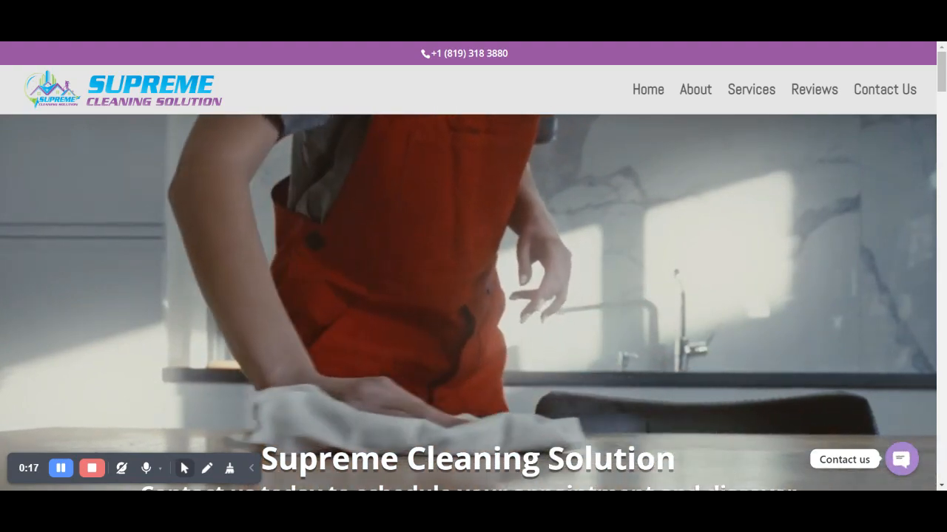
Look through the homepage from the hero banner through the cleaning service descriptions to the About Us section.
{"action": "scroll", "coordinate": [473, 296], "scroll_direction": "down", "scroll_amount": 1}
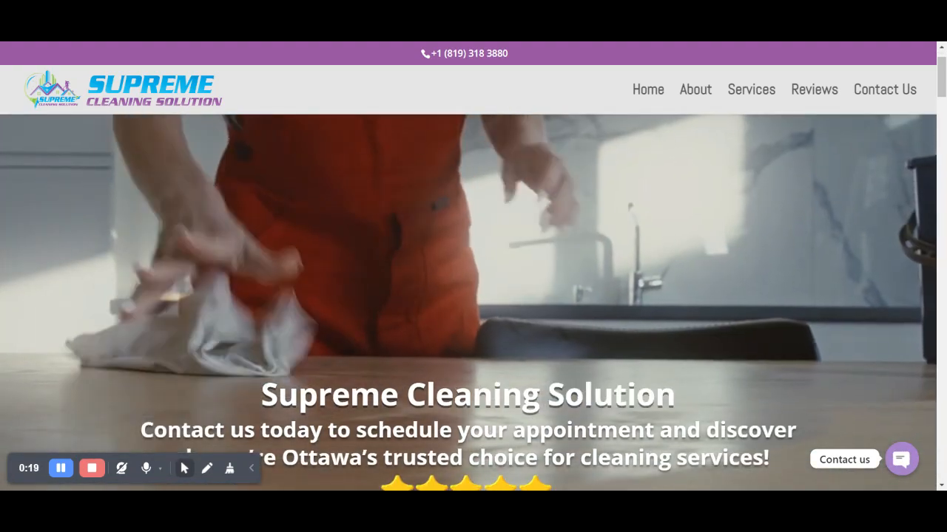
{"action": "scroll", "coordinate": [468, 302], "scroll_direction": "down", "scroll_amount": 1}
{"action": "scroll", "coordinate": [468, 302], "scroll_direction": "down", "scroll_amount": 1}
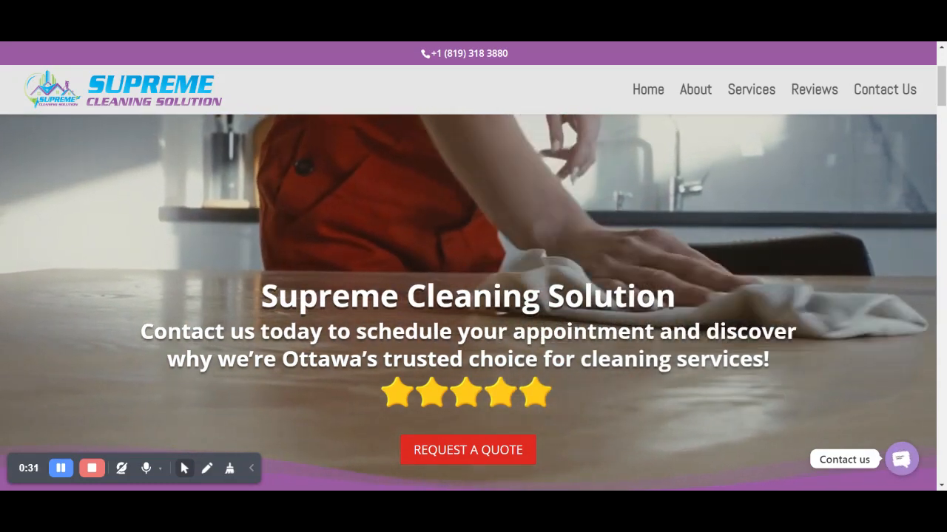
{"action": "left_click_drag", "start_coordinate": [418, 332], "coordinate": [512, 332]}
{"action": "scroll", "coordinate": [348, 293], "scroll_direction": "down", "scroll_amount": 6}
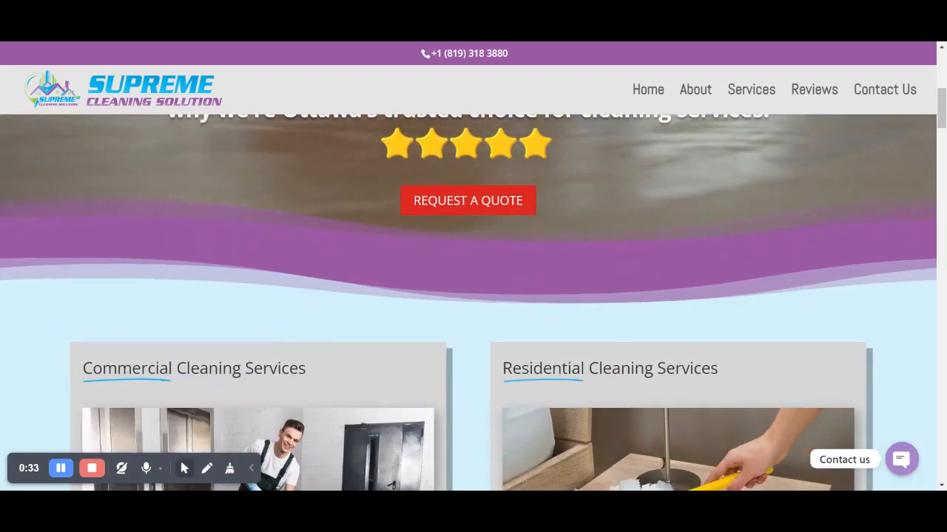
{"action": "scroll", "coordinate": [349, 293], "scroll_direction": "down", "scroll_amount": 2}
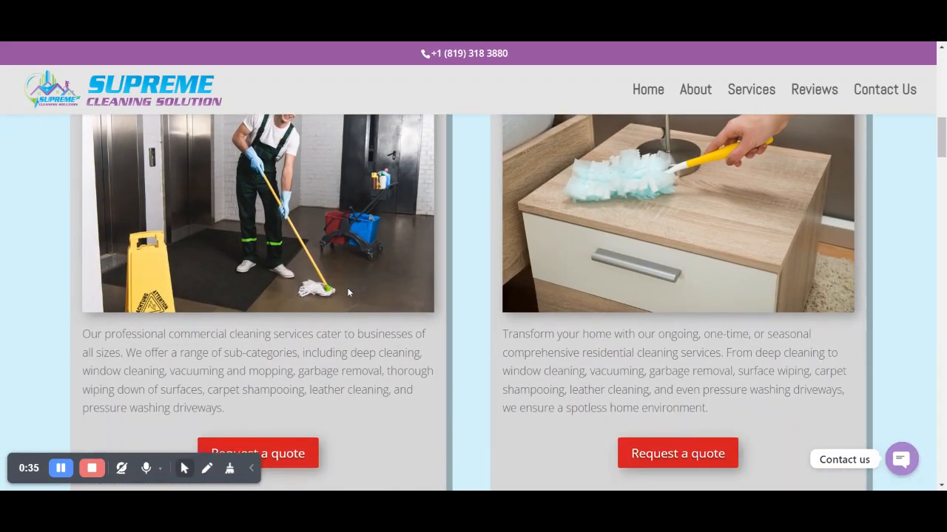
{"action": "left_click_drag", "start_coordinate": [136, 331], "coordinate": [283, 386]}
{"action": "left_click", "coordinate": [283, 386]}
{"action": "scroll", "coordinate": [222, 241], "scroll_direction": "up", "scroll_amount": 2}
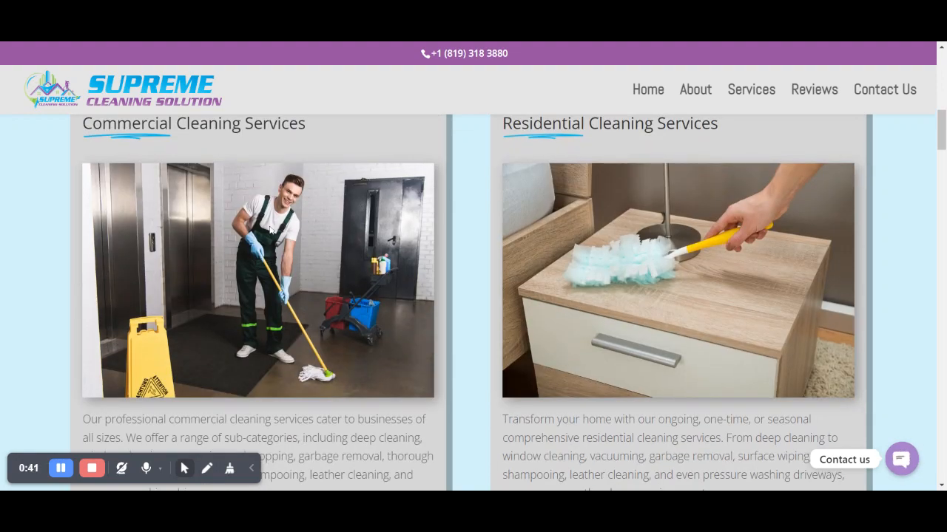
{"action": "scroll", "coordinate": [274, 231], "scroll_direction": "down", "scroll_amount": 5}
{"action": "scroll", "coordinate": [273, 229], "scroll_direction": "up", "scroll_amount": 1}
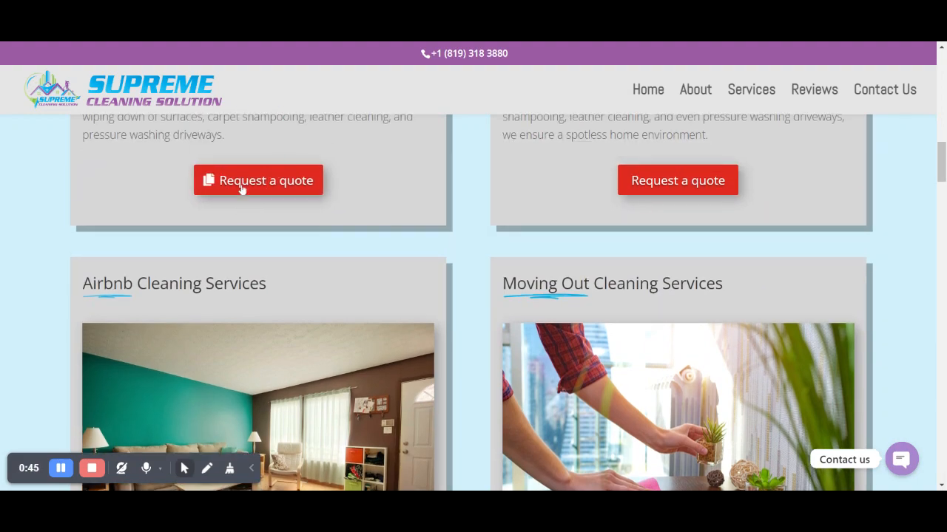
{"action": "scroll", "coordinate": [269, 187], "scroll_direction": "down", "scroll_amount": 1}
{"action": "scroll", "coordinate": [270, 188], "scroll_direction": "down", "scroll_amount": 8}
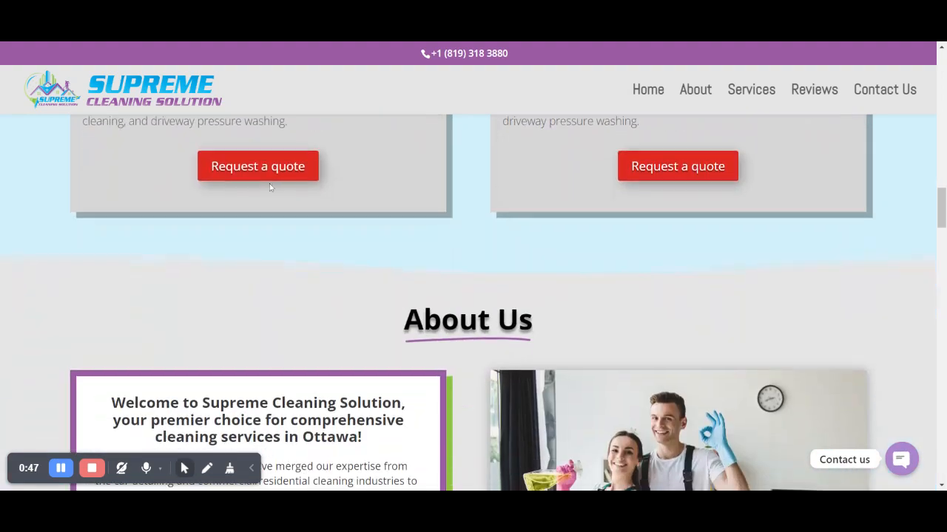
{"action": "scroll", "coordinate": [270, 188], "scroll_direction": "down", "scroll_amount": 2}
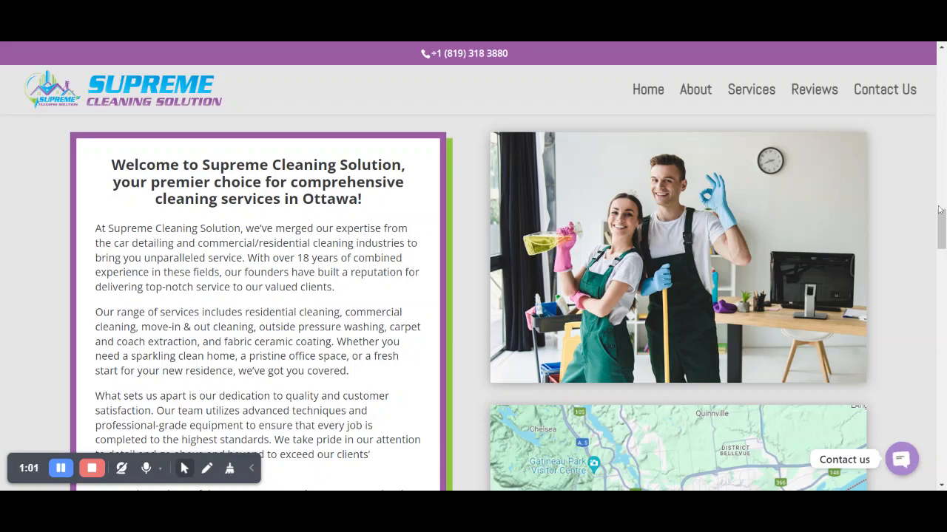
Open the login page through the site-name link in the homepage footer and log in with the administrator's username and password.
{"action": "left_click_drag", "start_coordinate": [944, 222], "coordinate": [944, 473]}
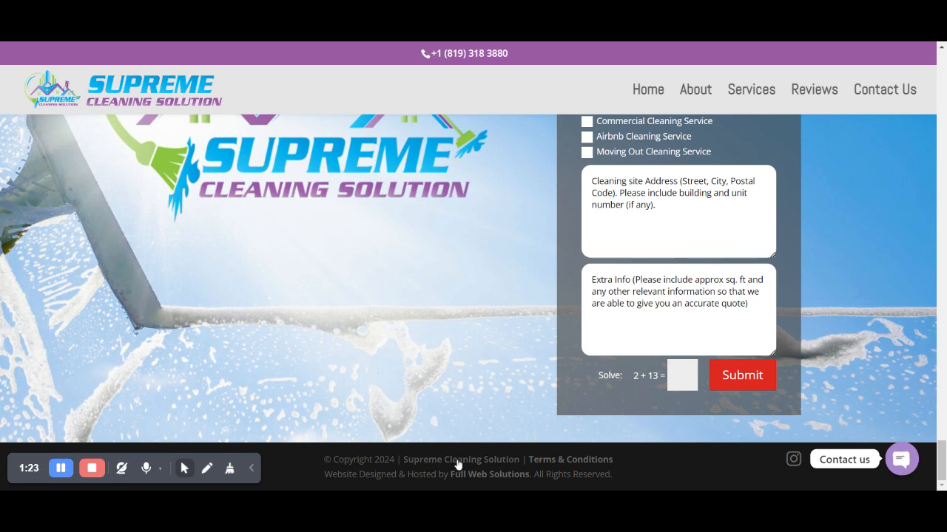
{"action": "left_click", "coordinate": [457, 464]}
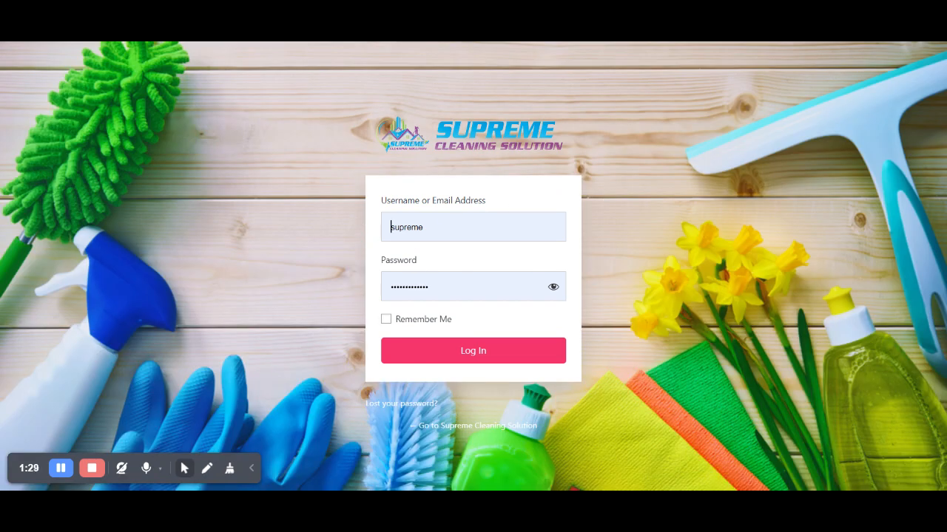
{"action": "left_click", "coordinate": [460, 350]}
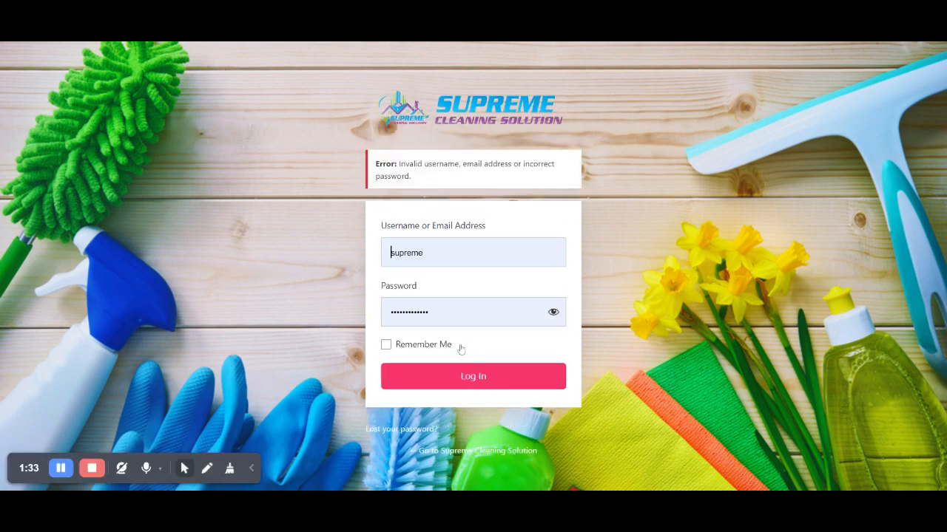
{"action": "left_click", "coordinate": [436, 253]}
{"action": "left_click", "coordinate": [451, 309]}
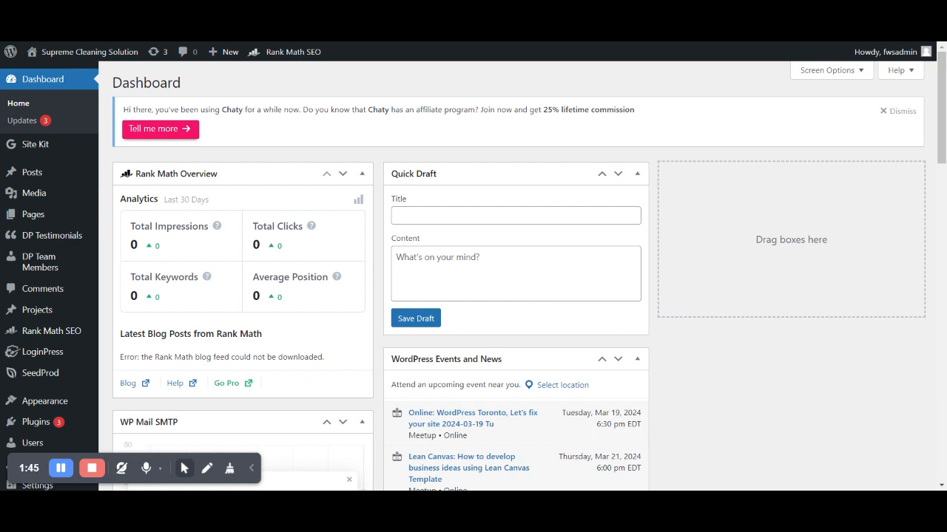
Switch from the dashboard to the live site and back to the dashboard, twice.
{"action": "mouse_move", "coordinate": [91, 54]}
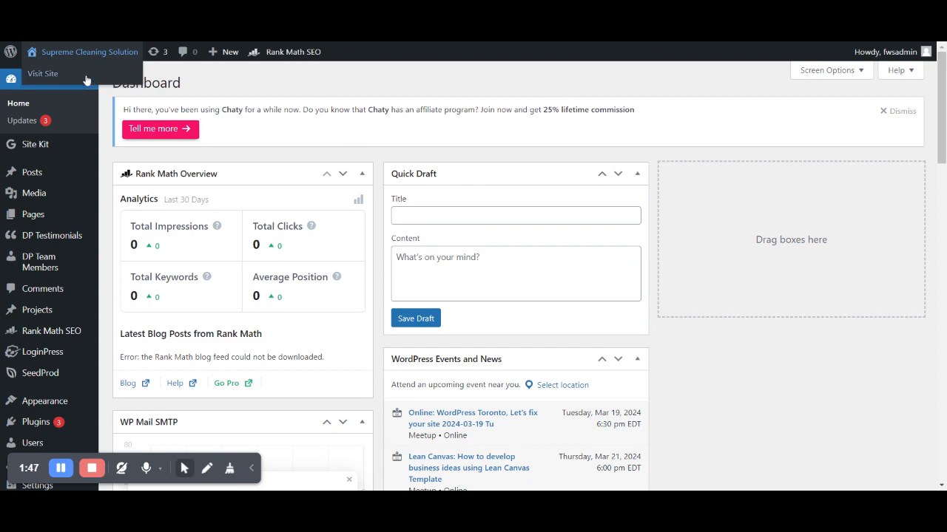
{"action": "left_click", "coordinate": [87, 82]}
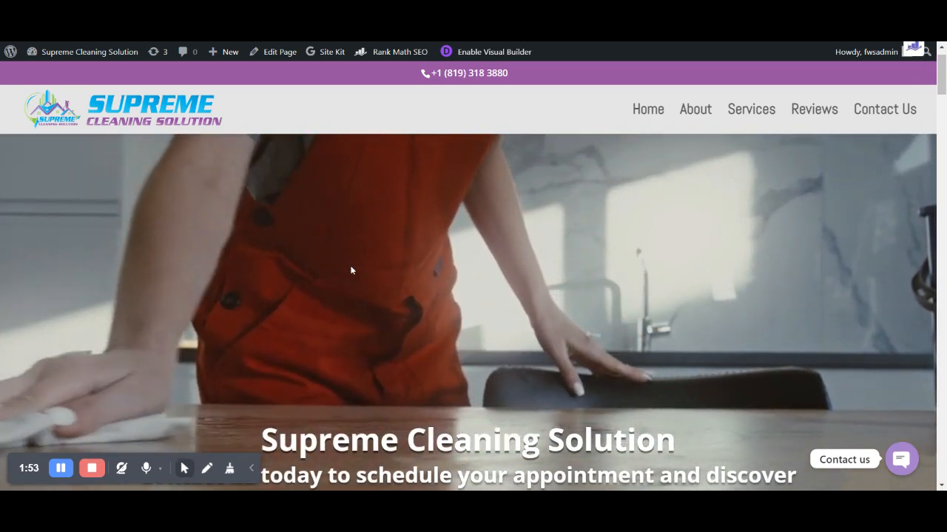
{"action": "mouse_move", "coordinate": [61, 53]}
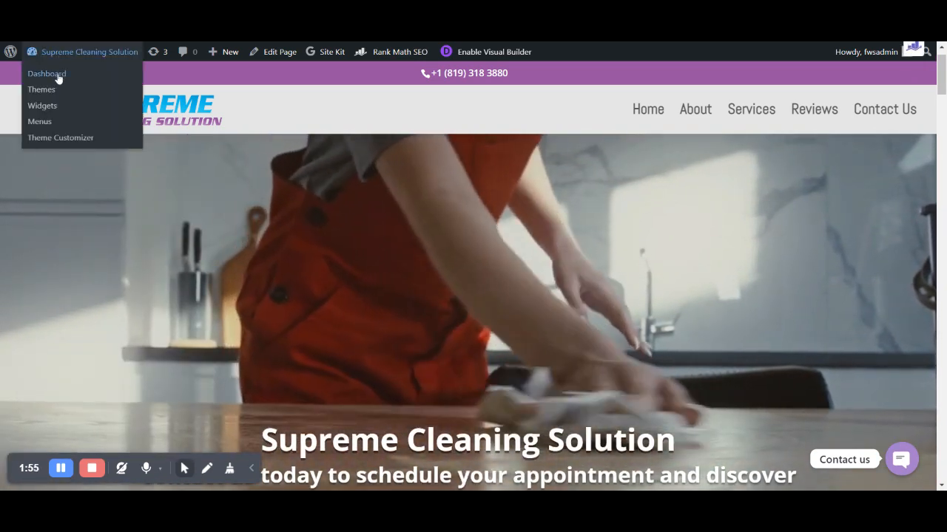
{"action": "left_click", "coordinate": [56, 74]}
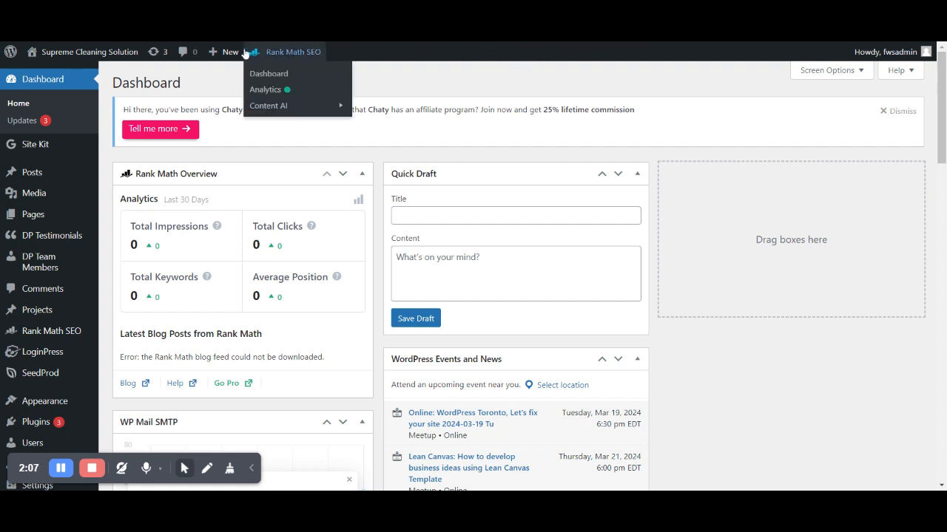
{"action": "mouse_move", "coordinate": [75, 56]}
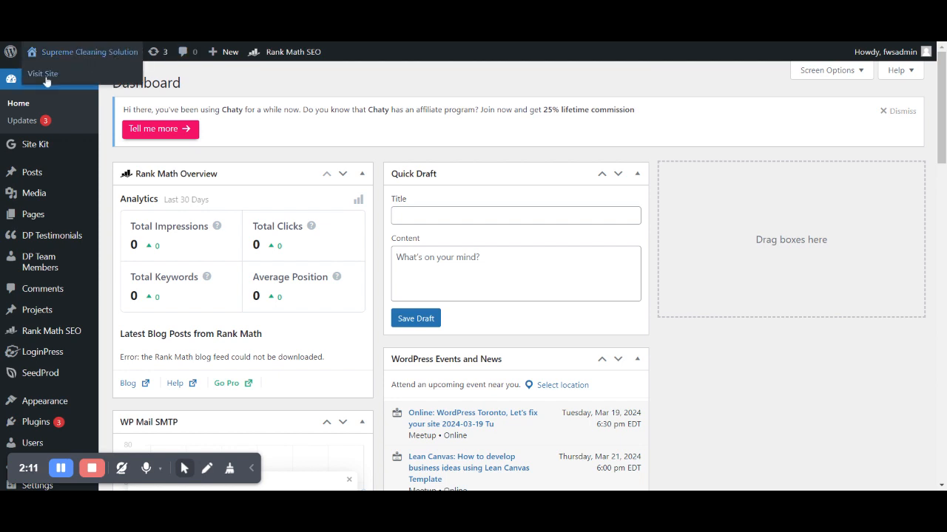
{"action": "left_click", "coordinate": [45, 80]}
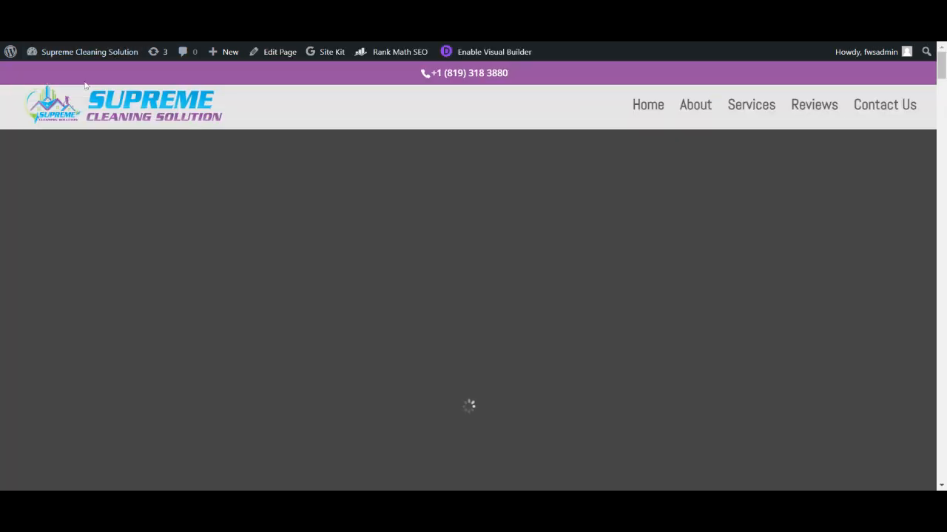
{"action": "mouse_move", "coordinate": [82, 57]}
{"action": "left_click", "coordinate": [48, 77]}
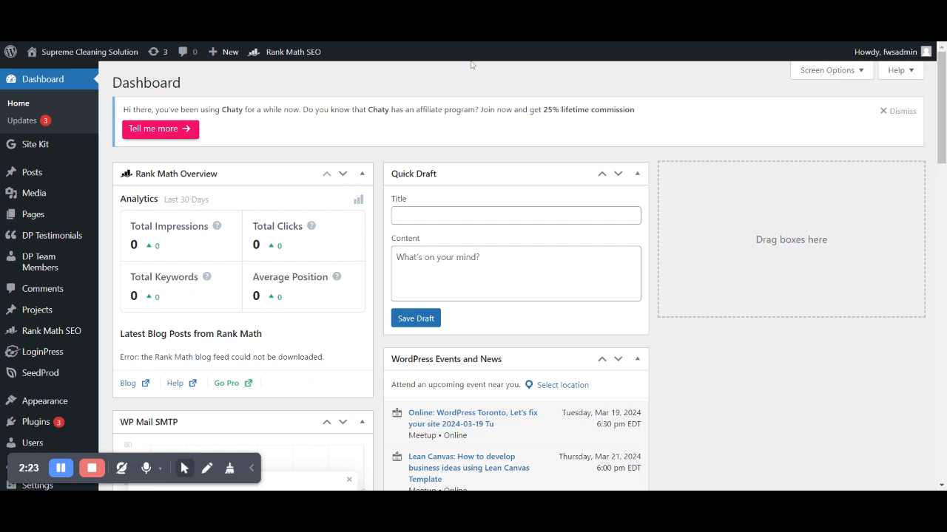
Visit the live site from the dashboard and enable the Visual Builder on the homepage.
{"action": "mouse_move", "coordinate": [89, 56]}
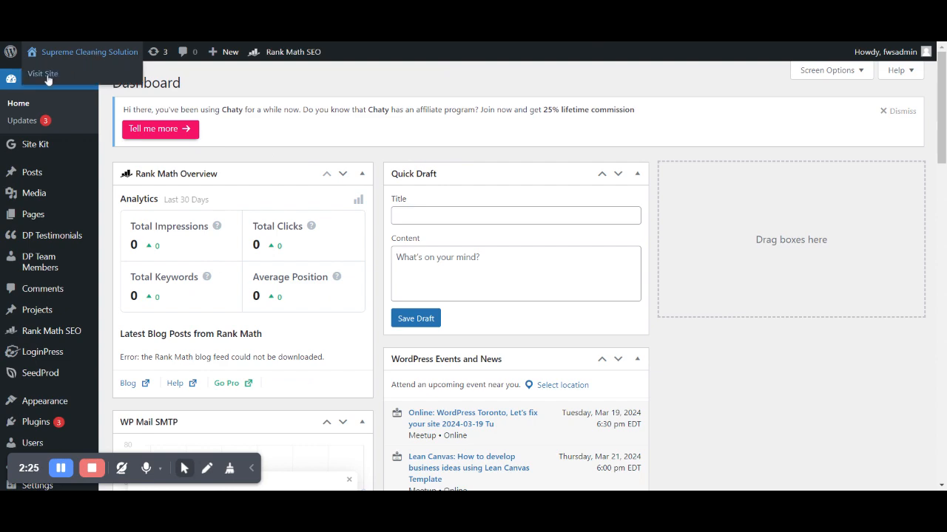
{"action": "left_click", "coordinate": [43, 74]}
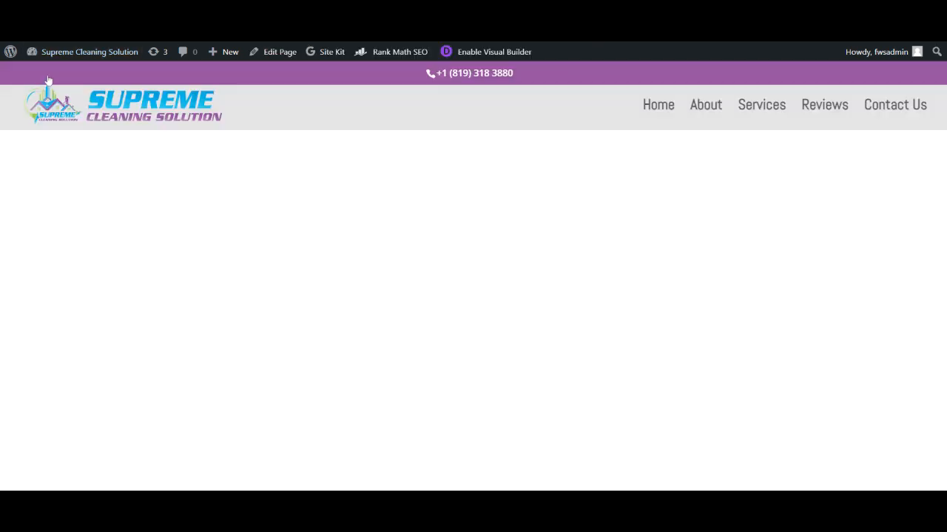
{"action": "scroll", "coordinate": [387, 215], "scroll_direction": "down", "scroll_amount": 8}
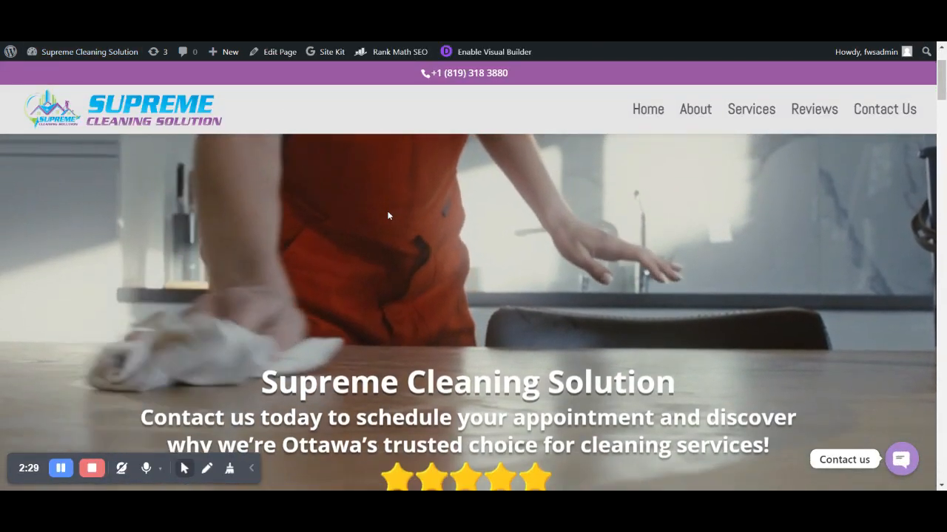
{"action": "scroll", "coordinate": [387, 212], "scroll_direction": "down", "scroll_amount": 4}
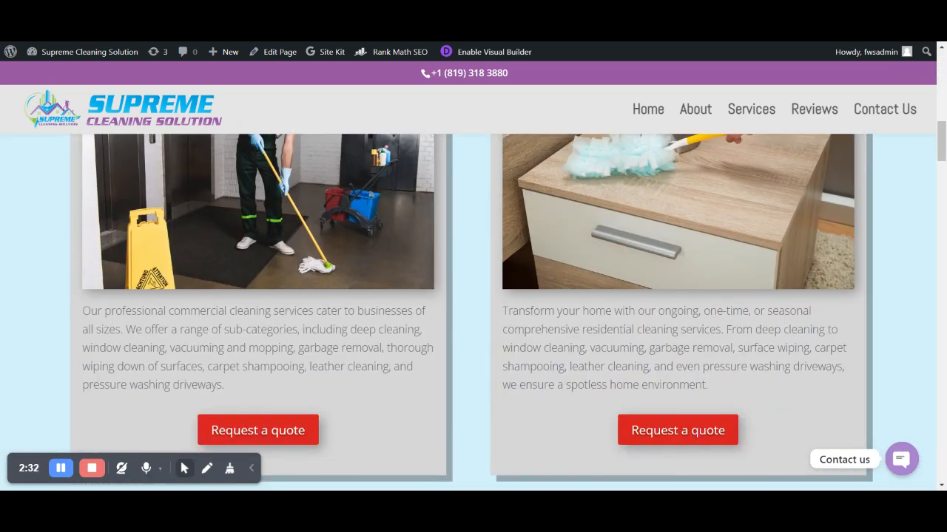
{"action": "left_click_drag", "start_coordinate": [90, 311], "coordinate": [277, 389]}
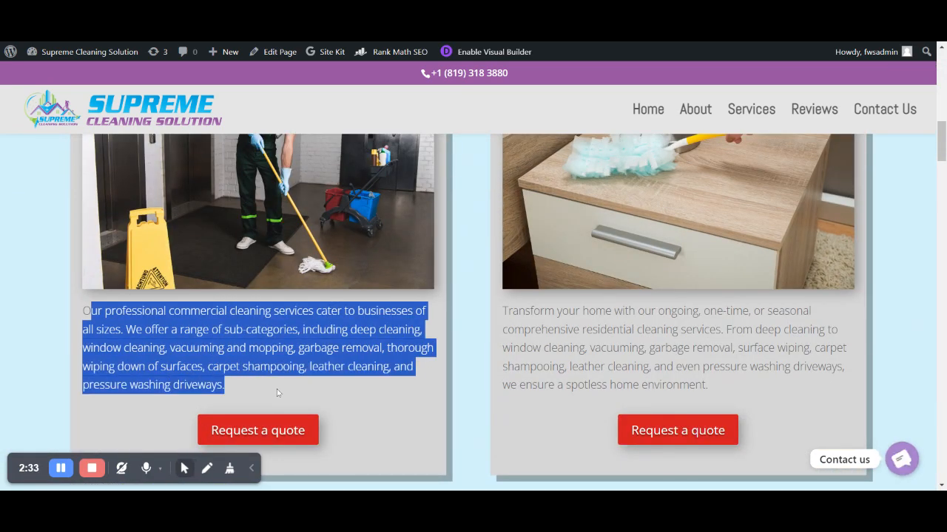
{"action": "left_click", "coordinate": [329, 360]}
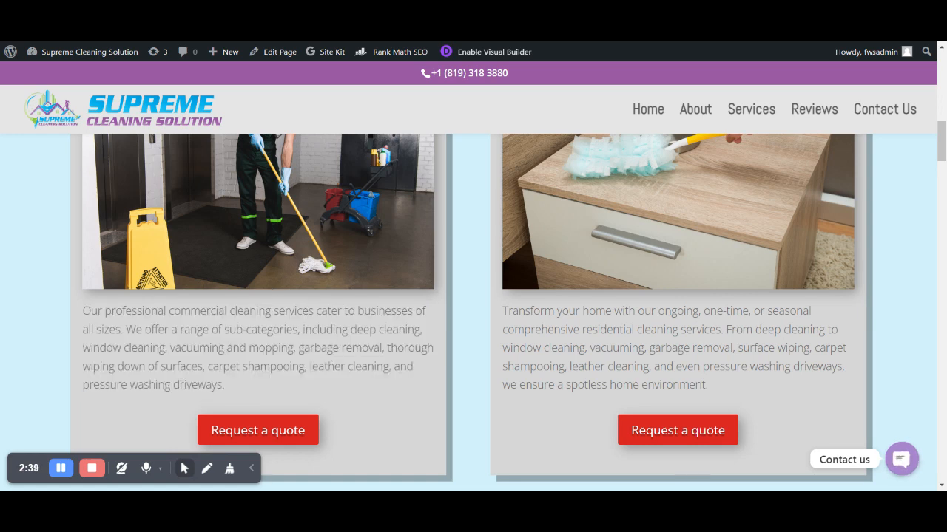
{"action": "left_click", "coordinate": [473, 53]}
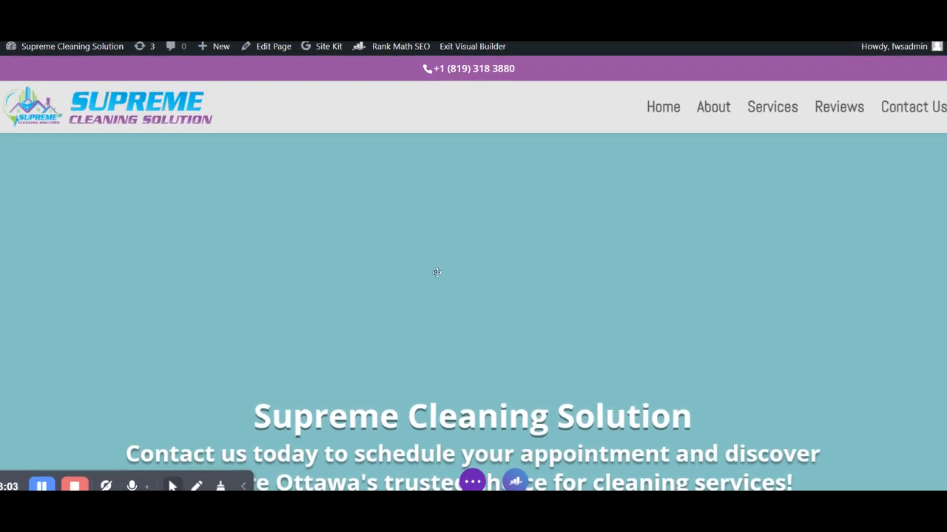
Append "This is an example" to the end of the description text under Commercial Cleaning Services.
{"action": "scroll", "coordinate": [441, 272], "scroll_direction": "down", "scroll_amount": 6}
{"action": "scroll", "coordinate": [437, 272], "scroll_direction": "down", "scroll_amount": 2}
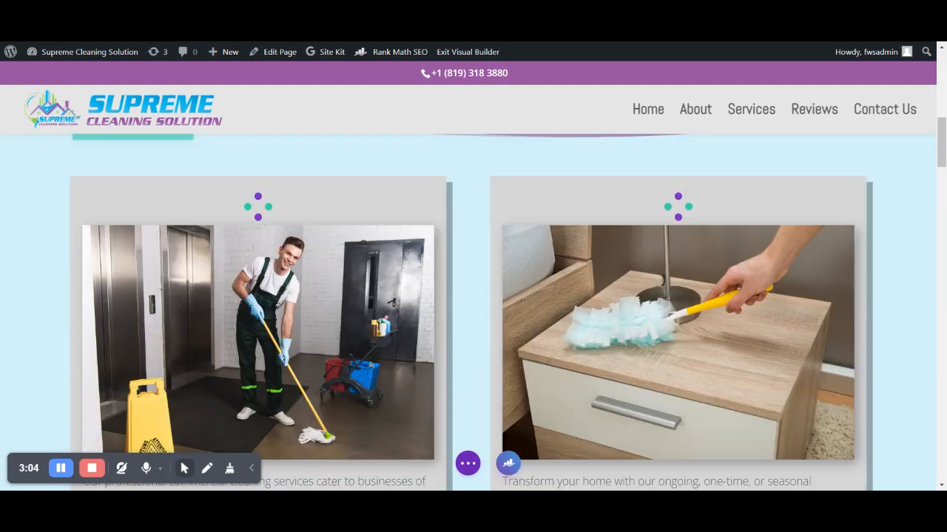
{"action": "scroll", "coordinate": [429, 273], "scroll_direction": "up", "scroll_amount": 1}
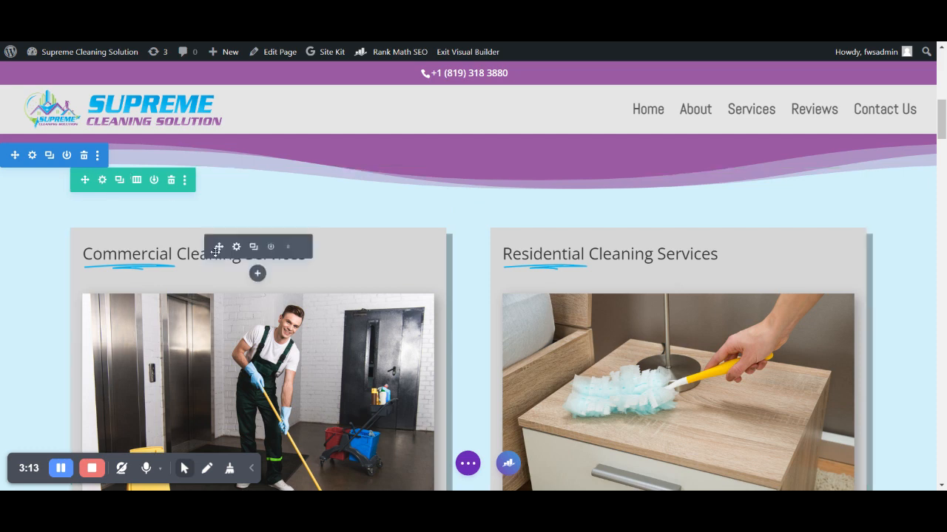
{"action": "scroll", "coordinate": [353, 276], "scroll_direction": "down", "scroll_amount": 2}
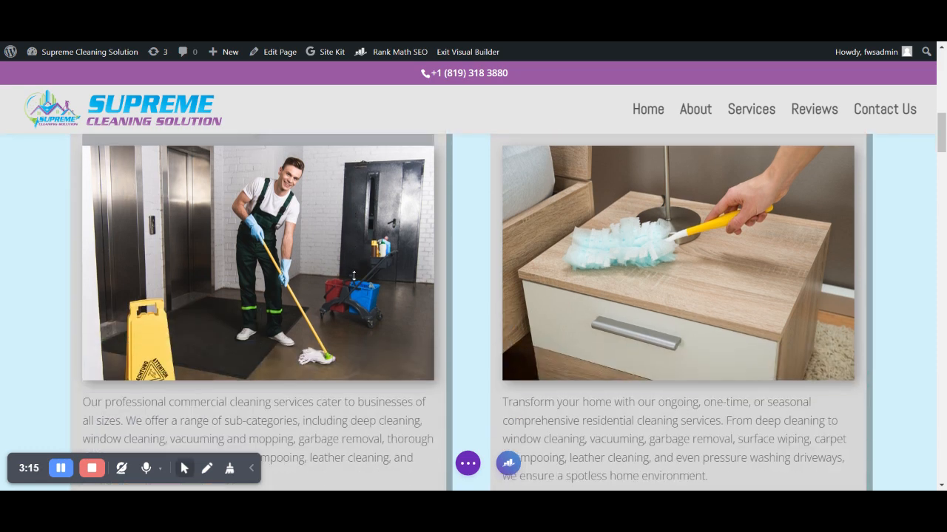
{"action": "scroll", "coordinate": [353, 276], "scroll_direction": "down", "scroll_amount": 1}
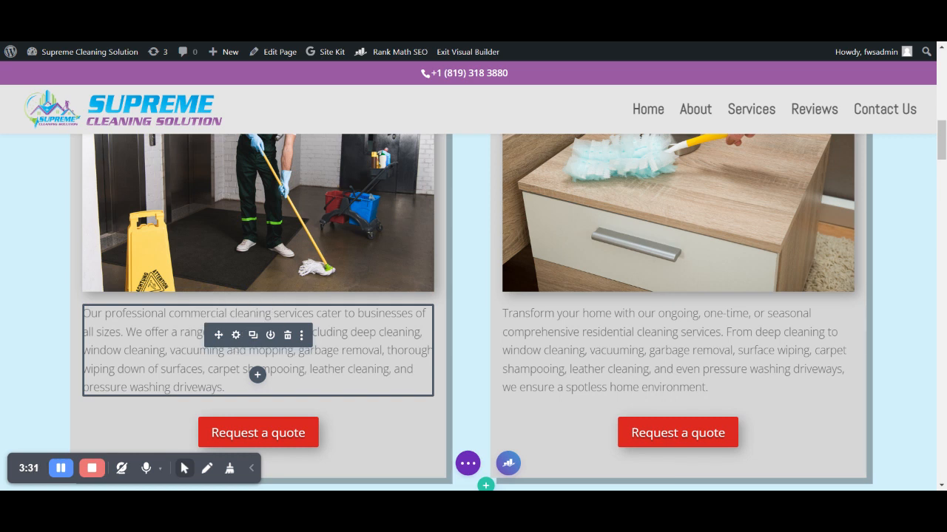
{"action": "left_click", "coordinate": [238, 337]}
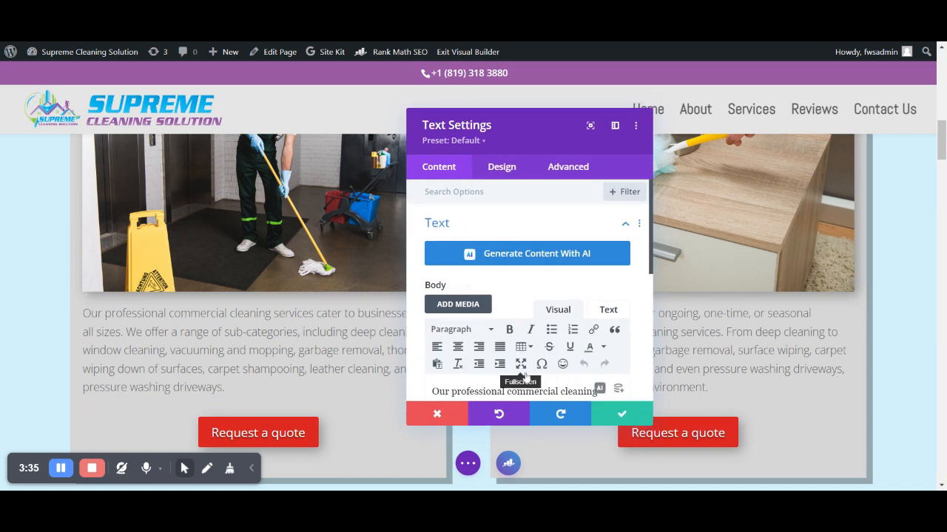
{"action": "scroll", "coordinate": [511, 362], "scroll_direction": "down", "scroll_amount": 1}
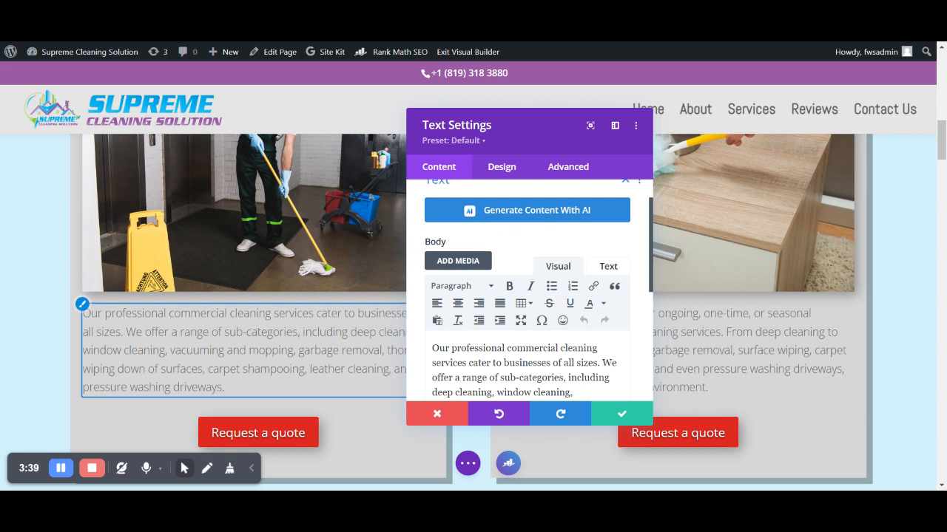
{"action": "scroll", "coordinate": [469, 339], "scroll_direction": "down", "scroll_amount": 2}
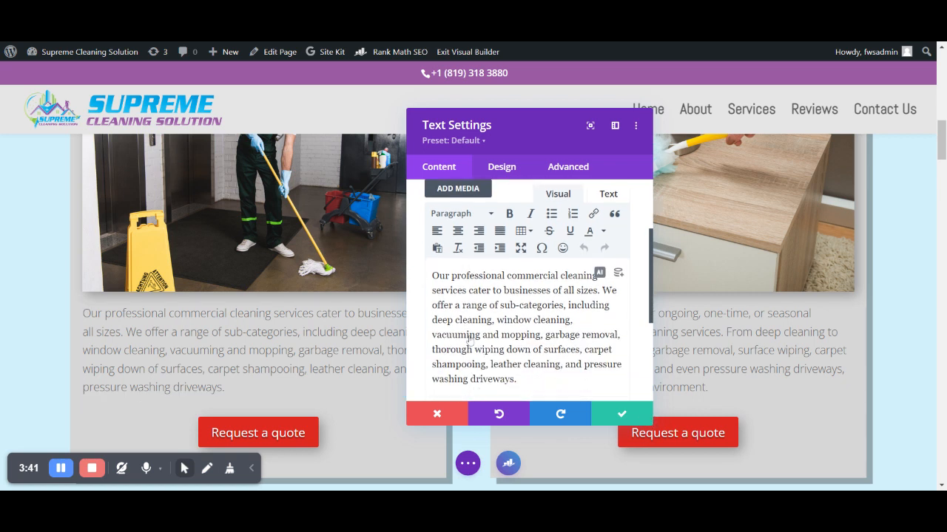
{"action": "scroll", "coordinate": [469, 339], "scroll_direction": "down", "scroll_amount": 1}
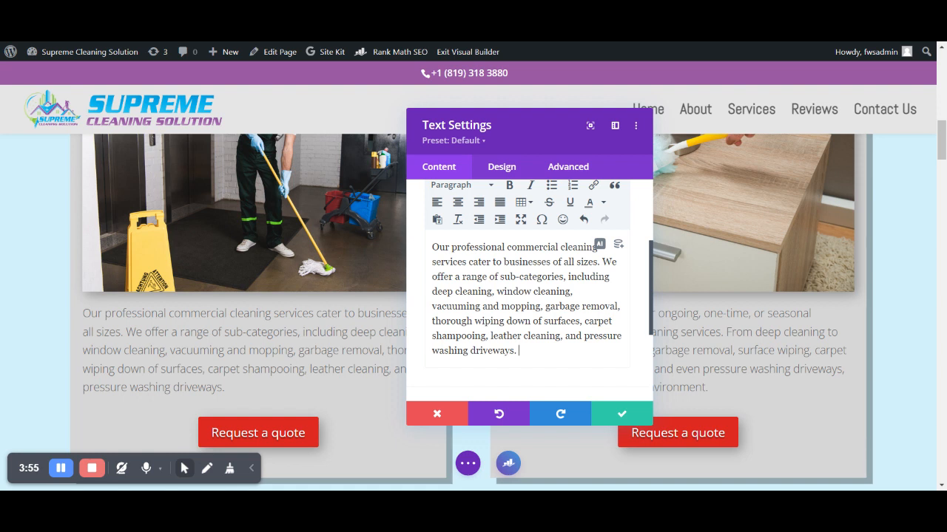
{"action": "type", "text": "an example"}
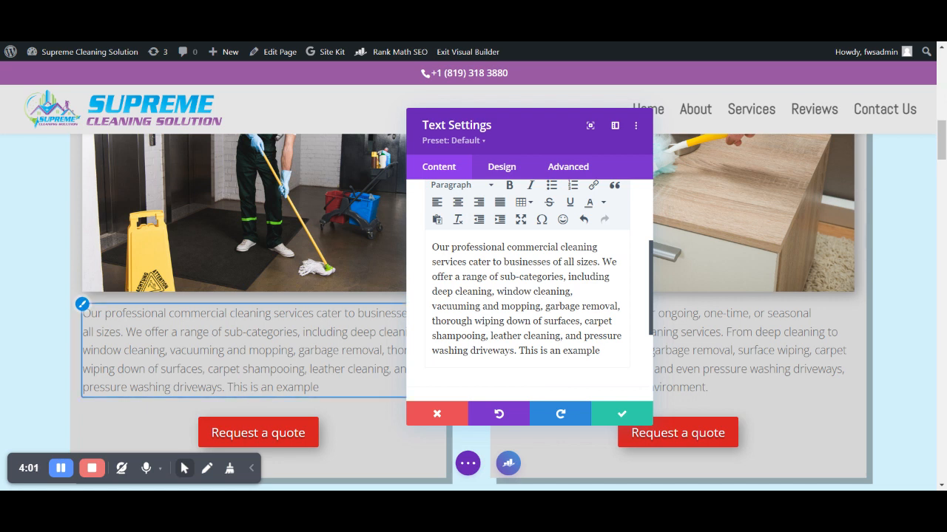
Save the edited Commercial Cleaning Services description and open the image chooser for the photo above it.
{"action": "left_click", "coordinate": [623, 414]}
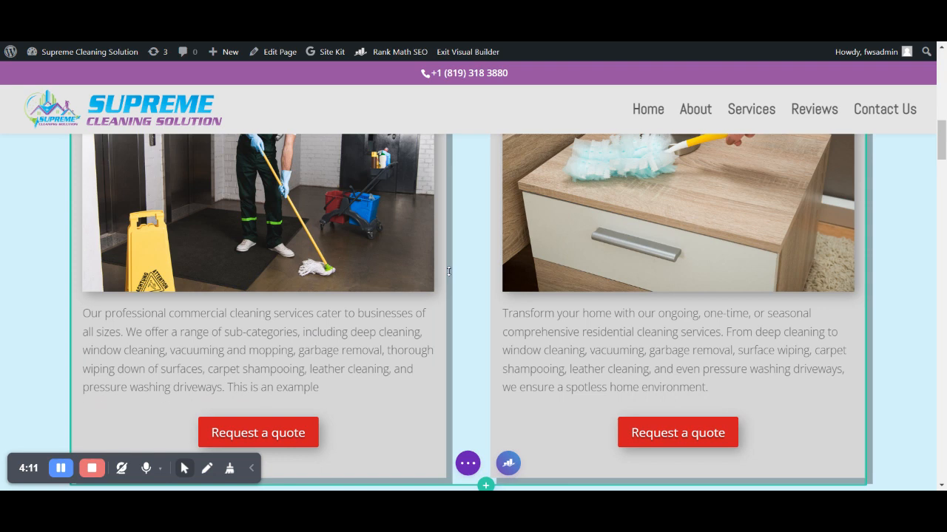
{"action": "scroll", "coordinate": [448, 271], "scroll_direction": "up", "scroll_amount": 2}
{"action": "scroll", "coordinate": [448, 271], "scroll_direction": "up", "scroll_amount": 2}
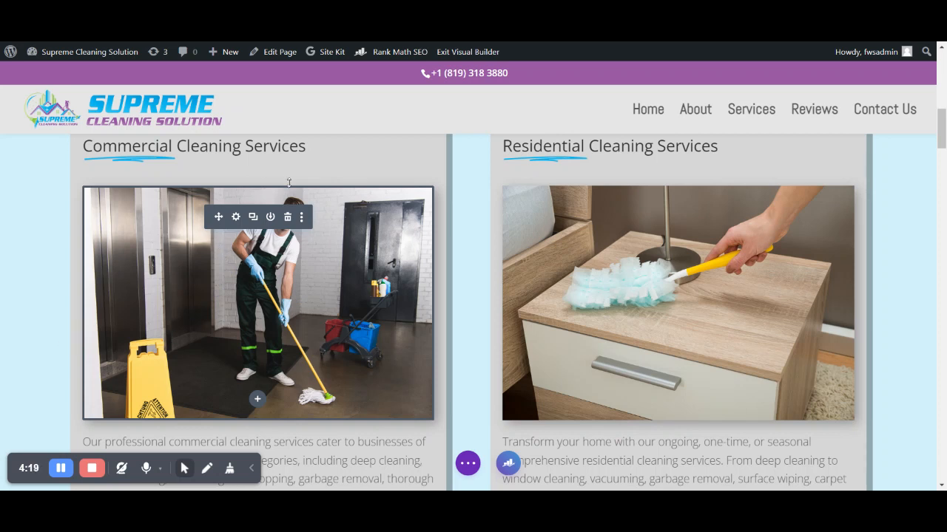
{"action": "left_click", "coordinate": [236, 217]}
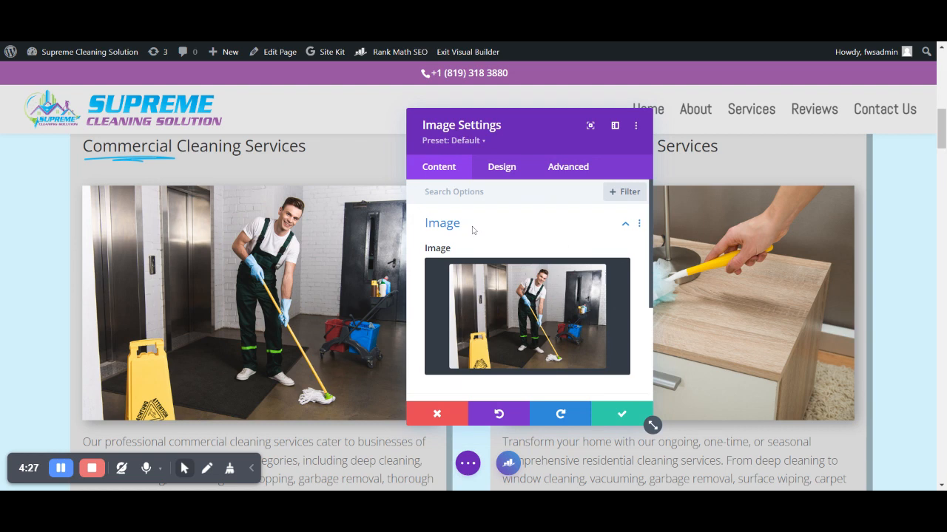
{"action": "left_click", "coordinate": [532, 315]}
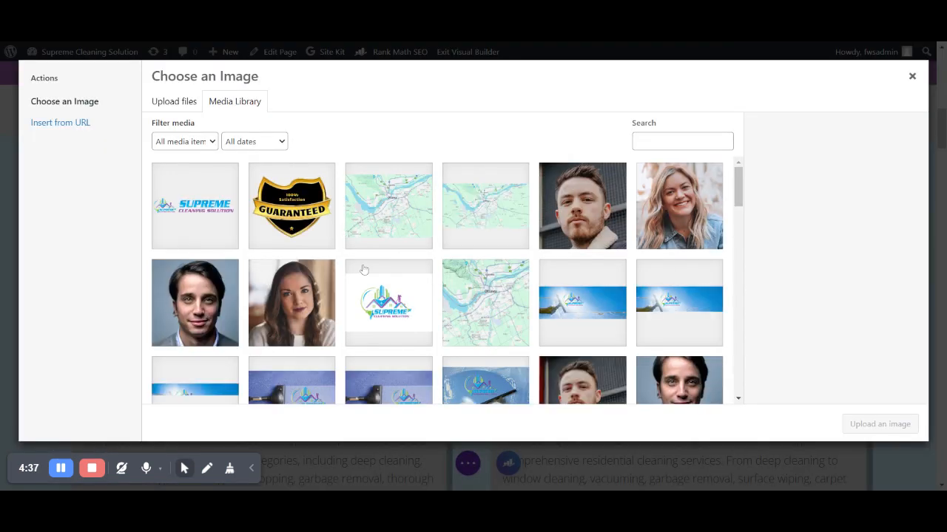
Replace the Commercial Cleaning Services photo with Carpet-cleaning-edited-with-logo.png from the media library and save the image settings.
{"action": "scroll", "coordinate": [457, 220], "scroll_direction": "down", "scroll_amount": 1}
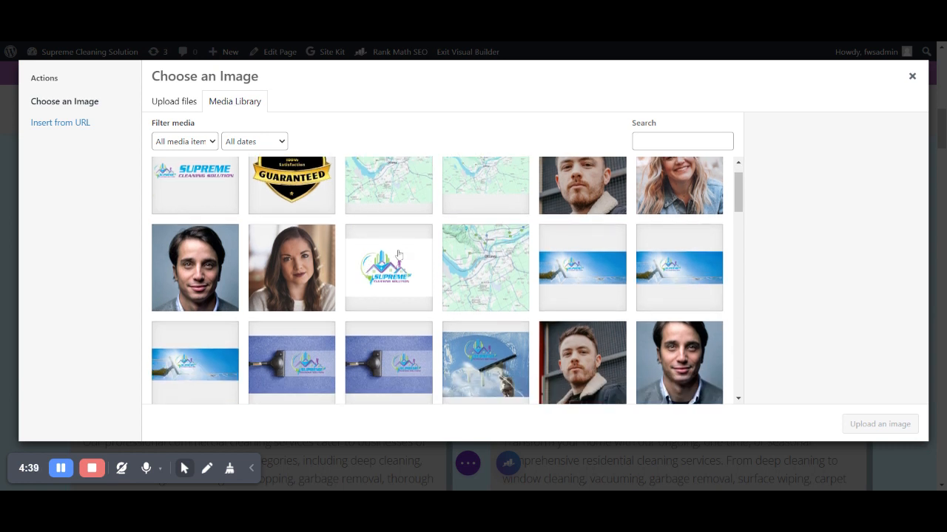
{"action": "scroll", "coordinate": [398, 254], "scroll_direction": "up", "scroll_amount": 1}
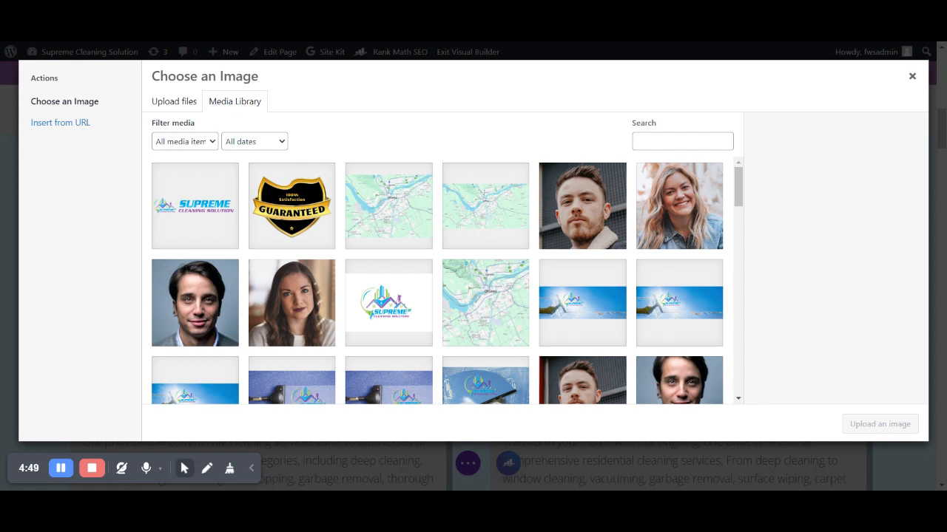
{"action": "left_click", "coordinate": [169, 106]}
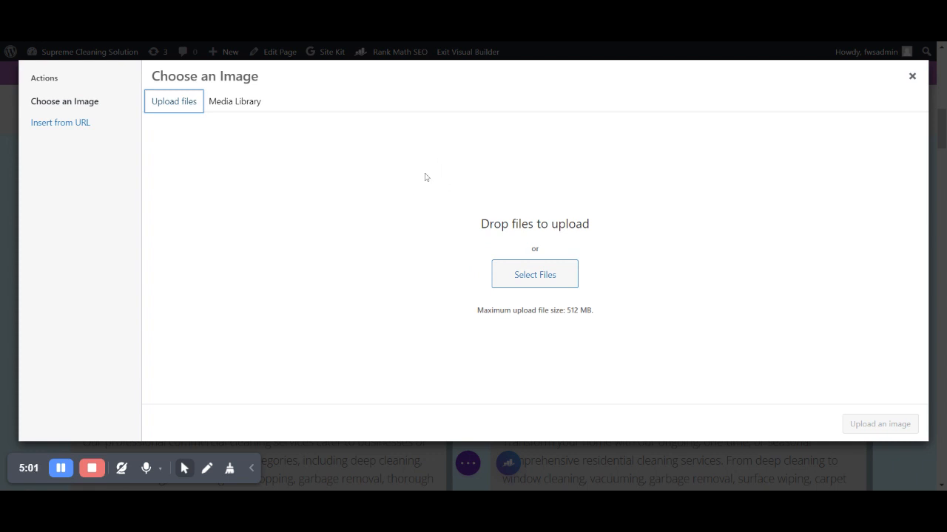
{"action": "left_click", "coordinate": [228, 102]}
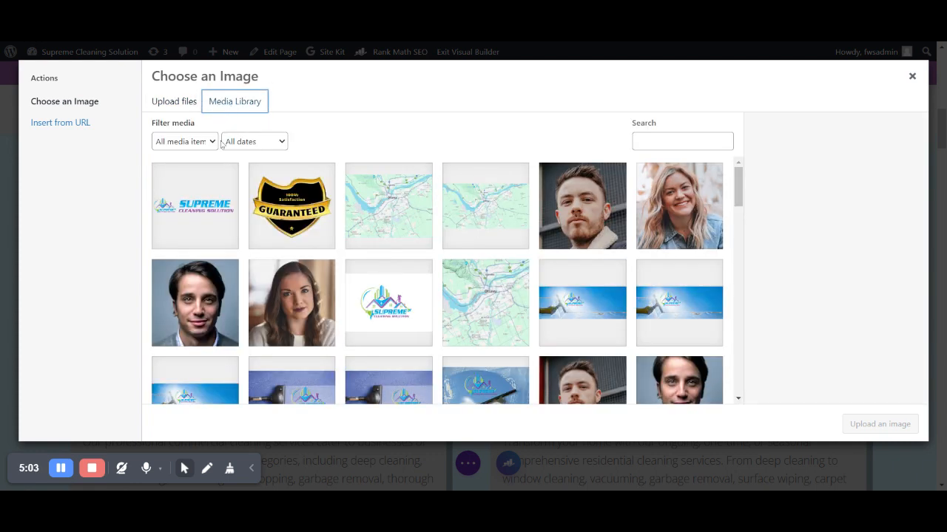
{"action": "scroll", "coordinate": [335, 205], "scroll_direction": "down", "scroll_amount": 2}
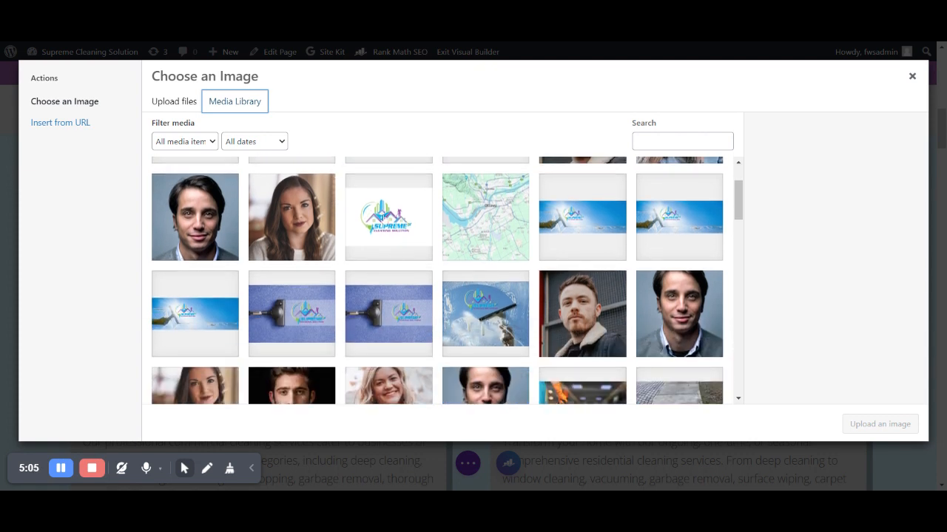
{"action": "scroll", "coordinate": [395, 254], "scroll_direction": "down", "scroll_amount": 1}
{"action": "left_click", "coordinate": [295, 251]}
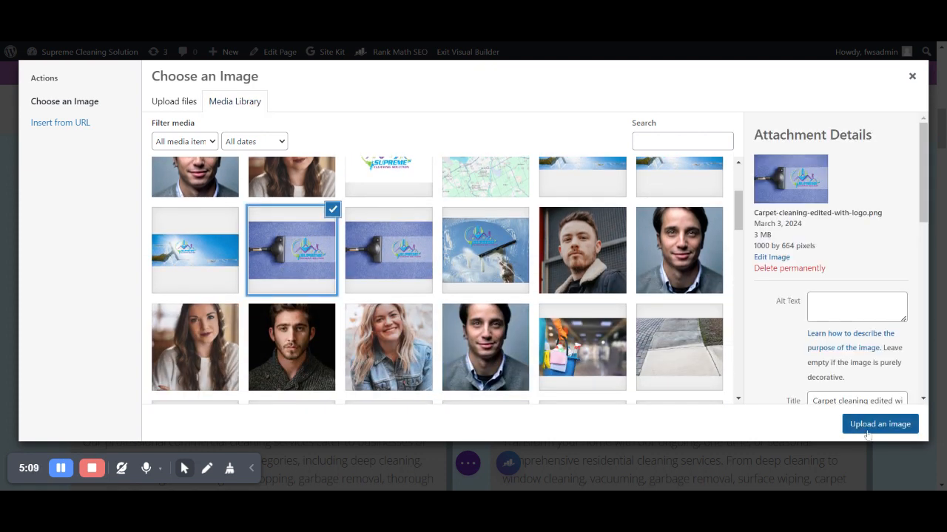
{"action": "left_click", "coordinate": [864, 428]}
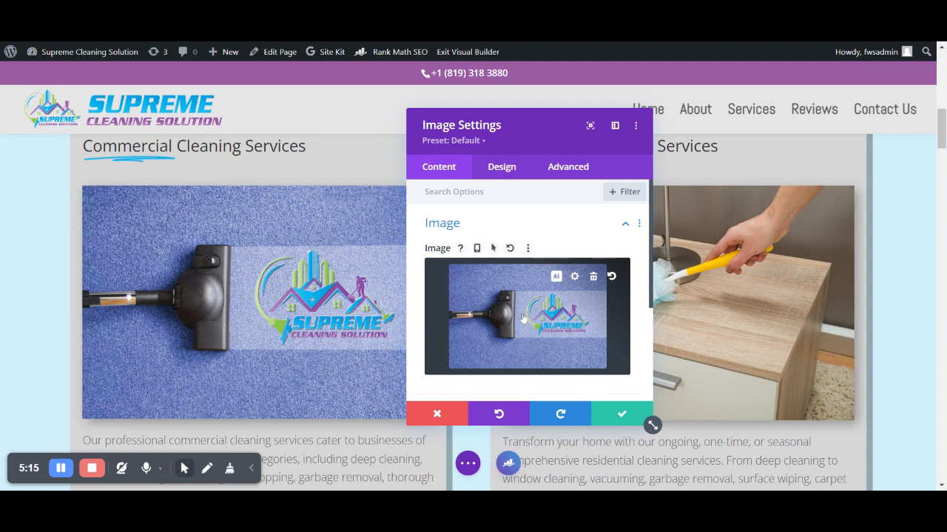
{"action": "left_click", "coordinate": [621, 417]}
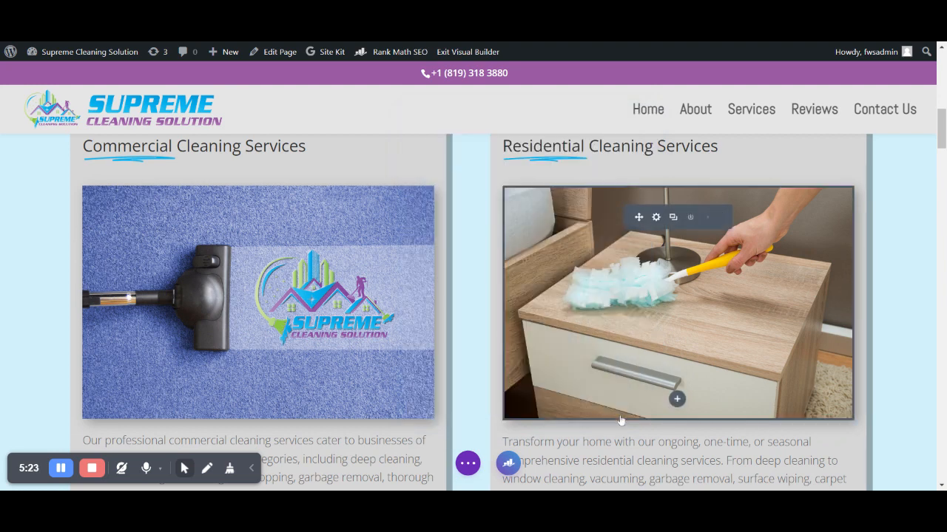
Review the updated Commercial Cleaning Services card and the neighbouring service cards on the homepage.
{"action": "scroll", "coordinate": [488, 343], "scroll_direction": "down", "scroll_amount": 1}
{"action": "scroll", "coordinate": [488, 343], "scroll_direction": "down", "scroll_amount": 5}
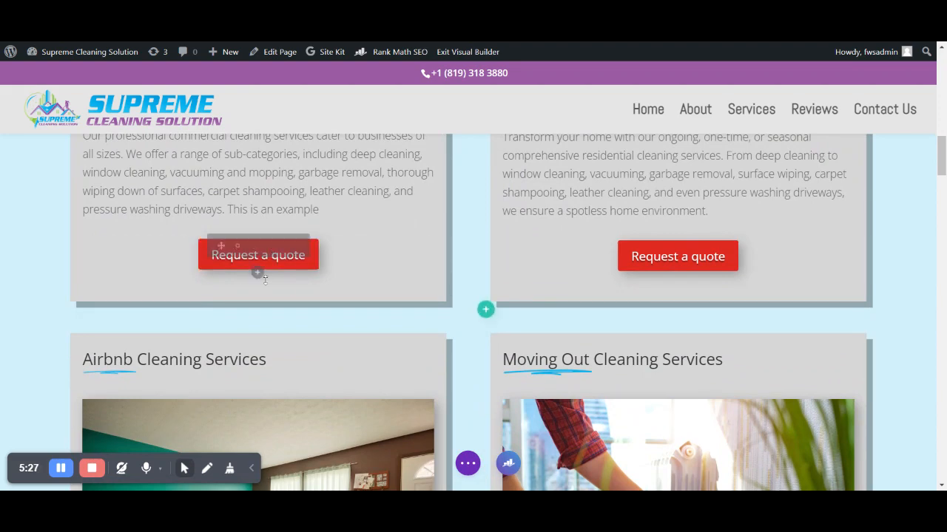
{"action": "scroll", "coordinate": [326, 229], "scroll_direction": "up", "scroll_amount": 1}
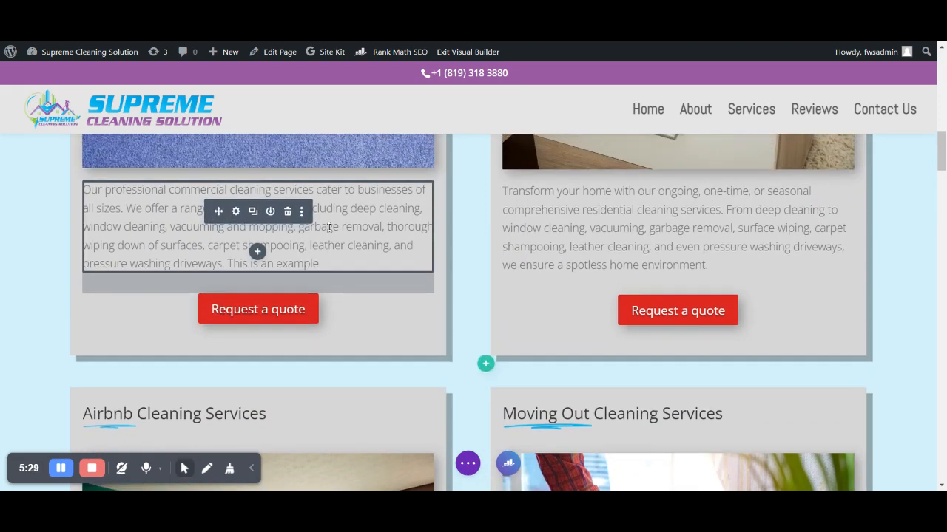
{"action": "scroll", "coordinate": [285, 267], "scroll_direction": "up", "scroll_amount": 1}
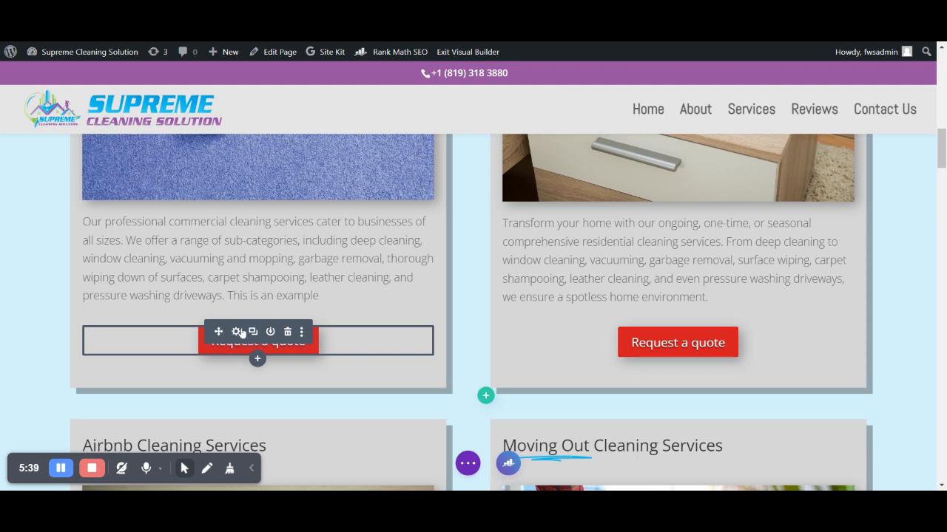
{"action": "scroll", "coordinate": [234, 326], "scroll_direction": "up", "scroll_amount": 1}
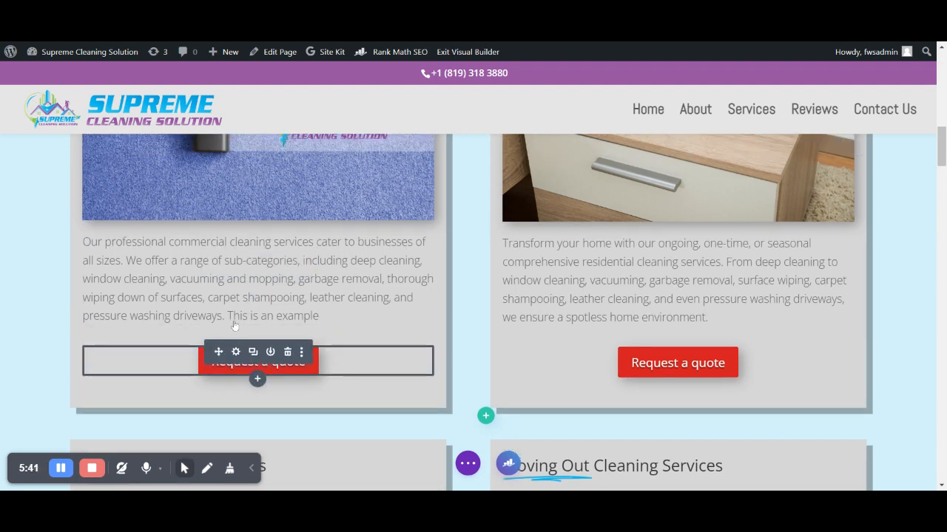
{"action": "scroll", "coordinate": [234, 326], "scroll_direction": "up", "scroll_amount": 5}
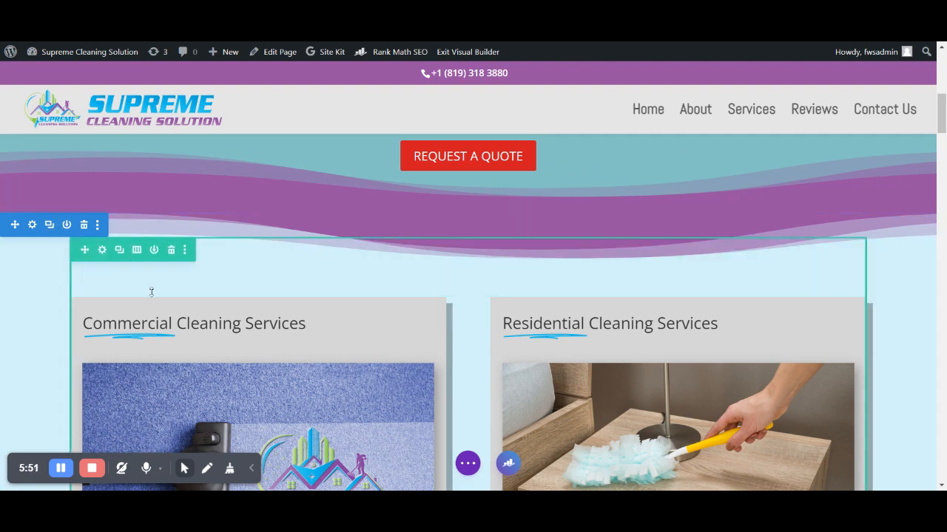
{"action": "scroll", "coordinate": [151, 292], "scroll_direction": "down", "scroll_amount": 6}
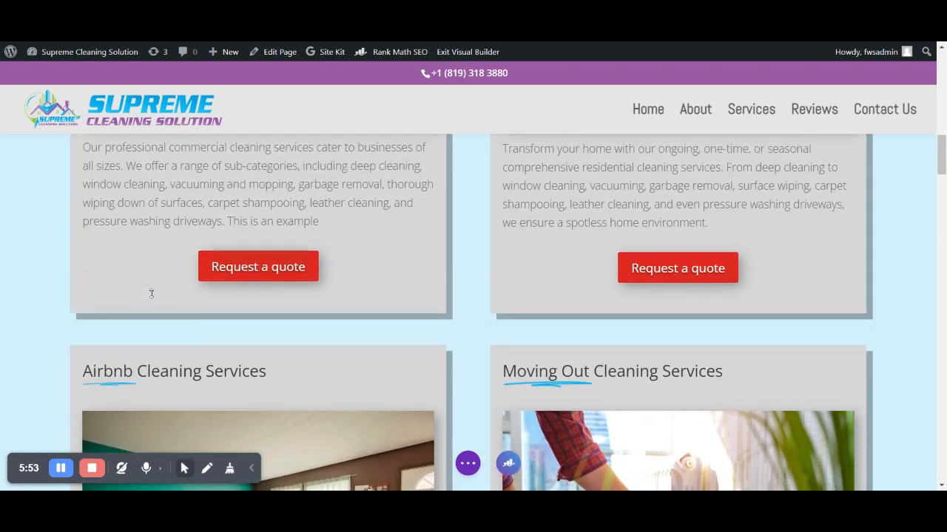
{"action": "scroll", "coordinate": [151, 293], "scroll_direction": "up", "scroll_amount": 2}
{"action": "scroll", "coordinate": [256, 311], "scroll_direction": "down", "scroll_amount": 1}
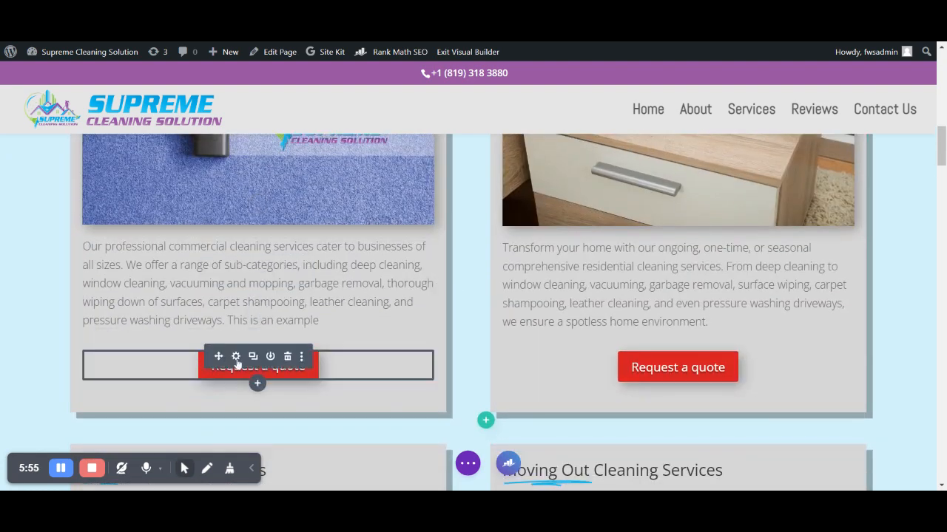
Change the text of the quote button under Commercial Cleaning Services to "Request a button".
{"action": "left_click", "coordinate": [236, 357]}
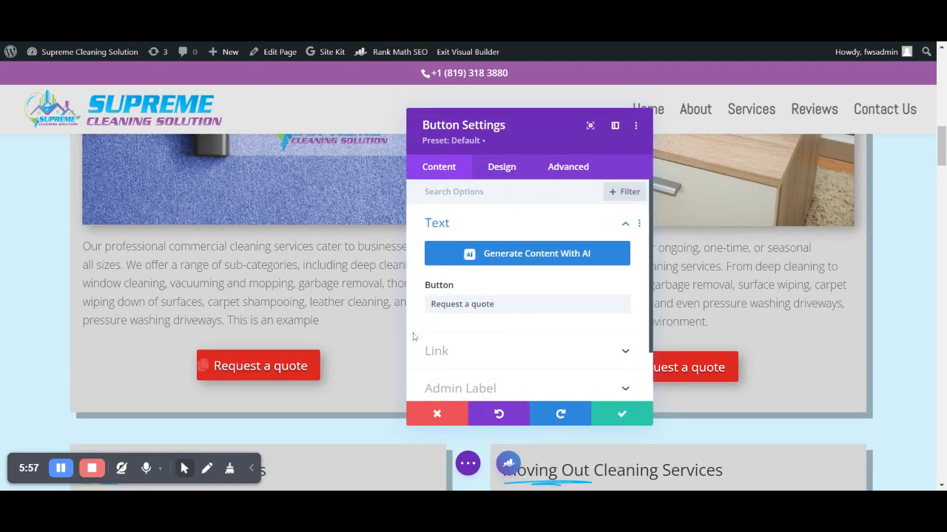
{"action": "left_click", "coordinate": [495, 304]}
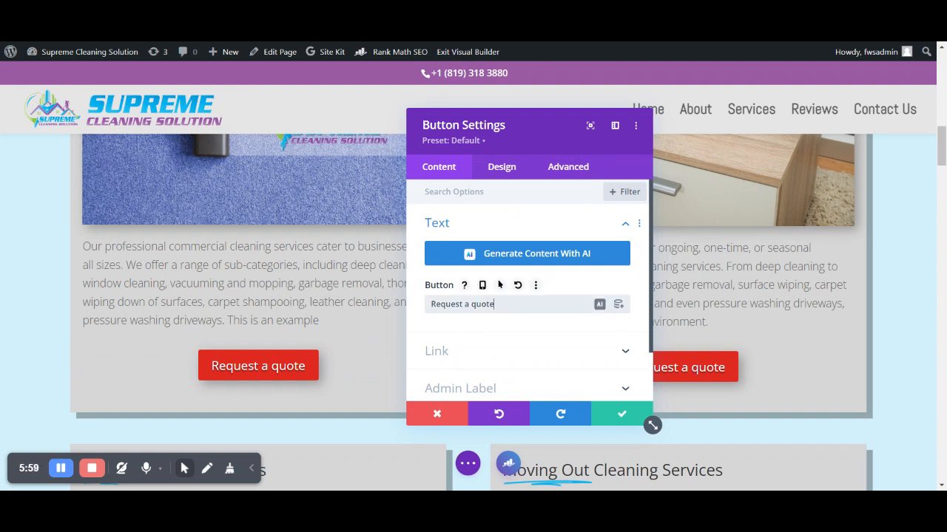
{"action": "double_click", "coordinate": [485, 304]}
{"action": "type", "text": "button"}
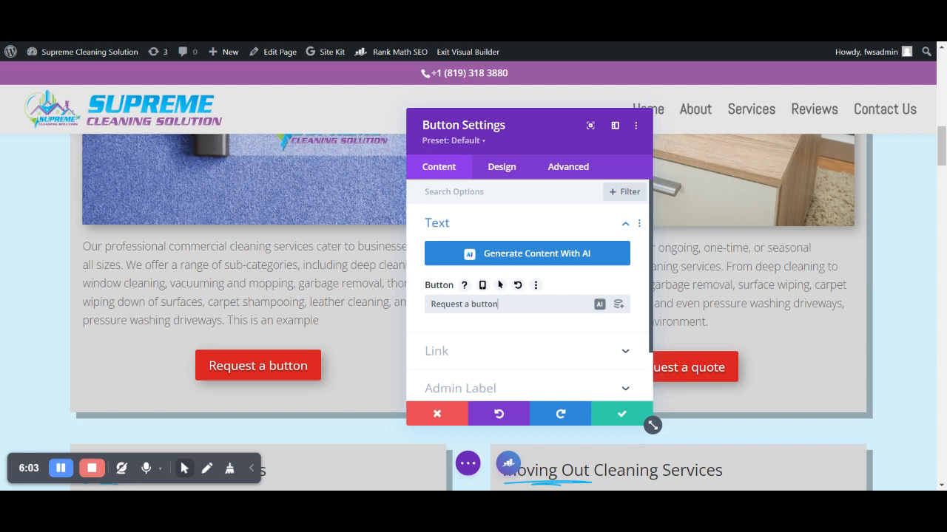
Set both the background colour and the border colour of the "Request a button" button to the green swatch.
{"action": "scroll", "coordinate": [539, 317], "scroll_direction": "down", "scroll_amount": 2}
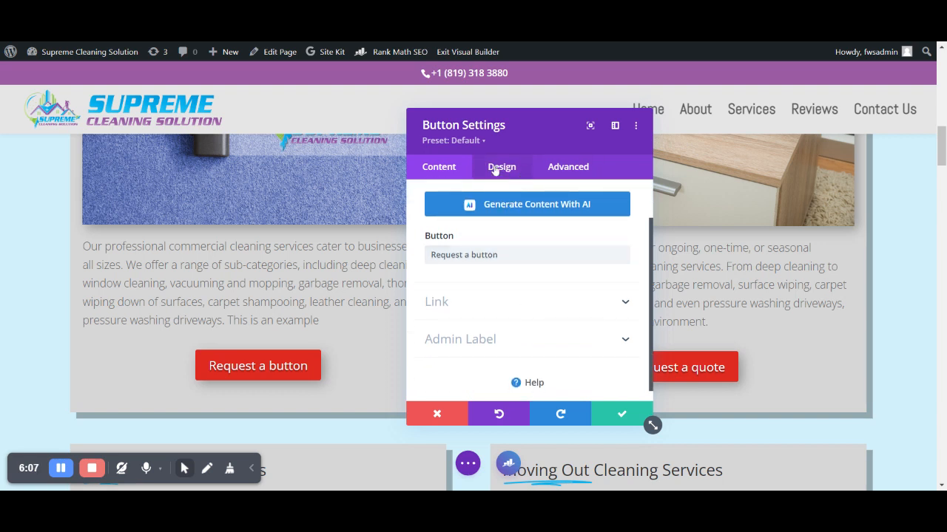
{"action": "left_click", "coordinate": [494, 169]}
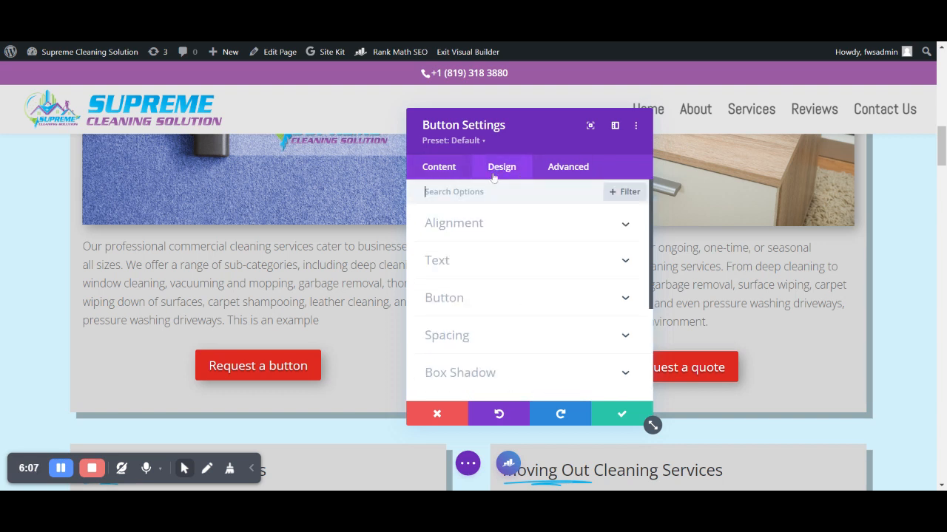
{"action": "left_click", "coordinate": [455, 299]}
{"action": "scroll", "coordinate": [503, 326], "scroll_direction": "down", "scroll_amount": 5}
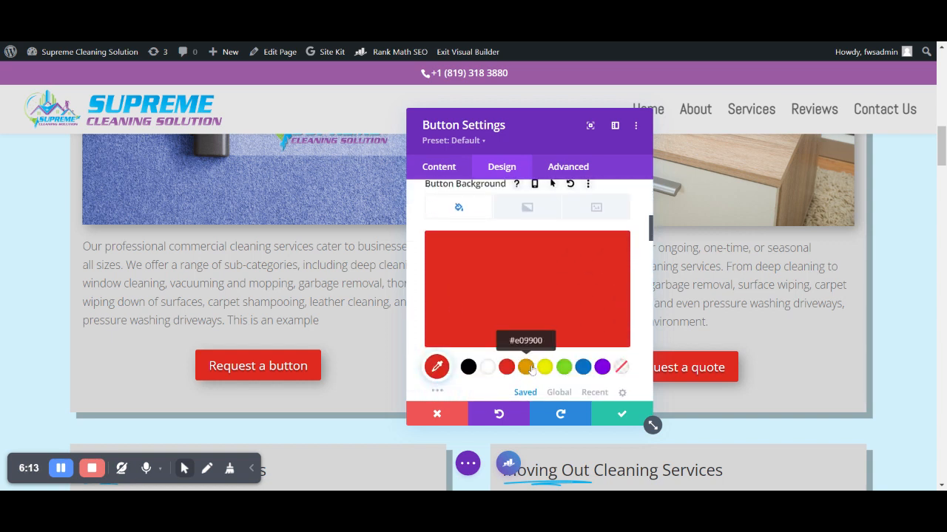
{"action": "left_click", "coordinate": [566, 367]}
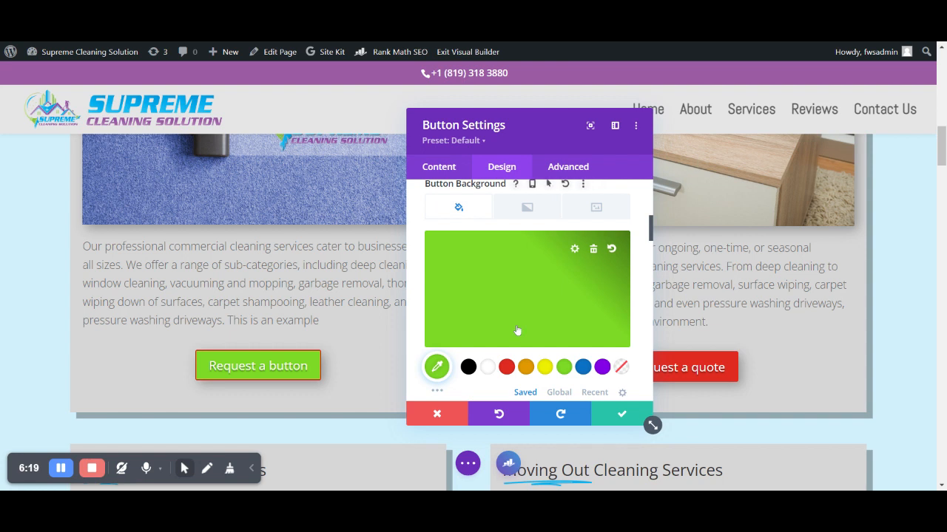
{"action": "scroll", "coordinate": [518, 332], "scroll_direction": "down", "scroll_amount": 3}
{"action": "scroll", "coordinate": [518, 333], "scroll_direction": "down", "scroll_amount": 1}
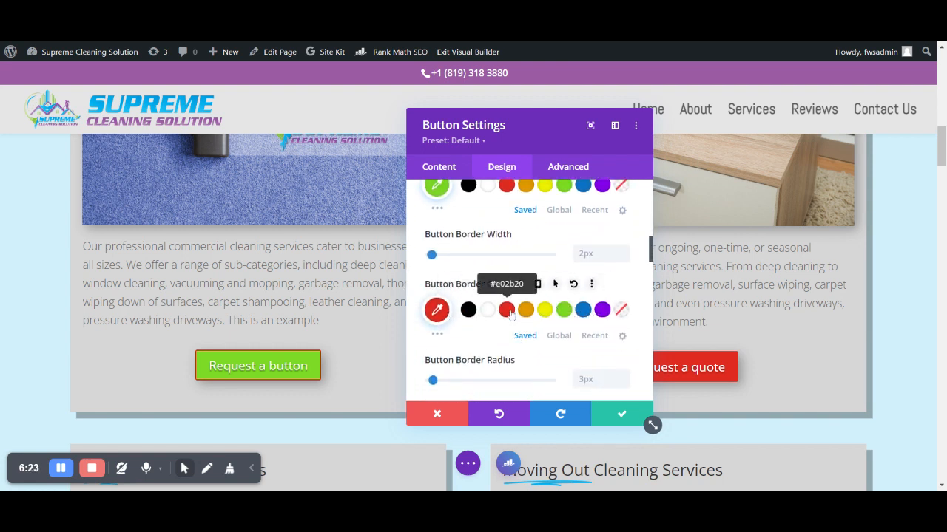
{"action": "left_click", "coordinate": [564, 310]}
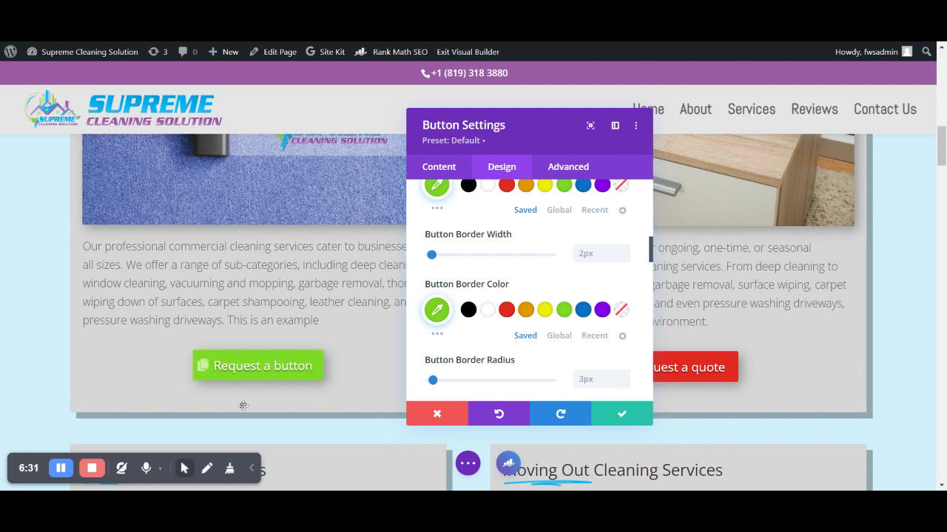
Try the four-way arrow as the button icon and replace it with the curved back arrow.
{"action": "scroll", "coordinate": [591, 281], "scroll_direction": "down", "scroll_amount": 3}
{"action": "scroll", "coordinate": [594, 283], "scroll_direction": "down", "scroll_amount": 5}
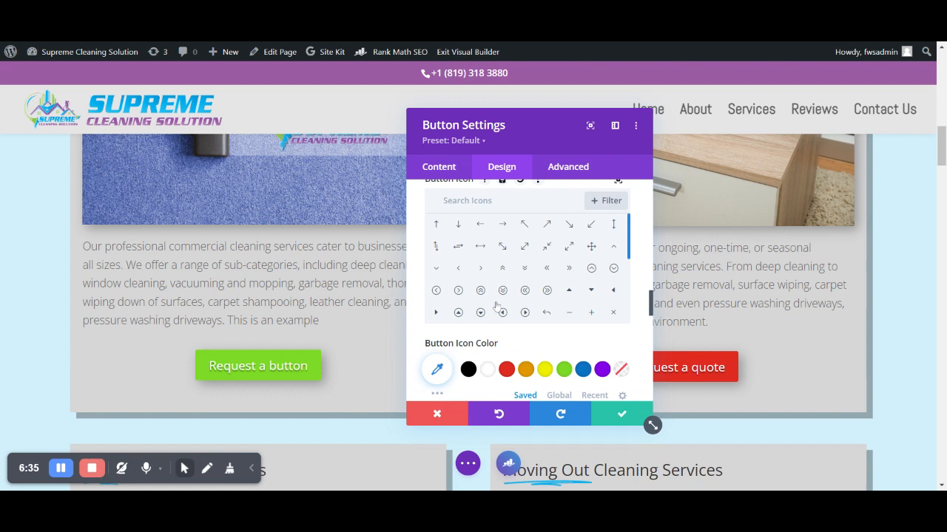
{"action": "left_click", "coordinate": [590, 249]}
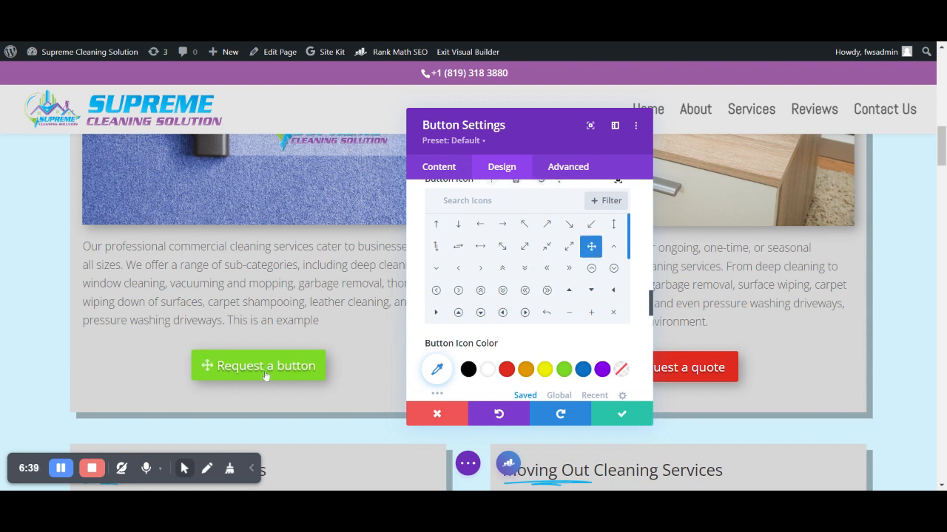
{"action": "left_click", "coordinate": [546, 312]}
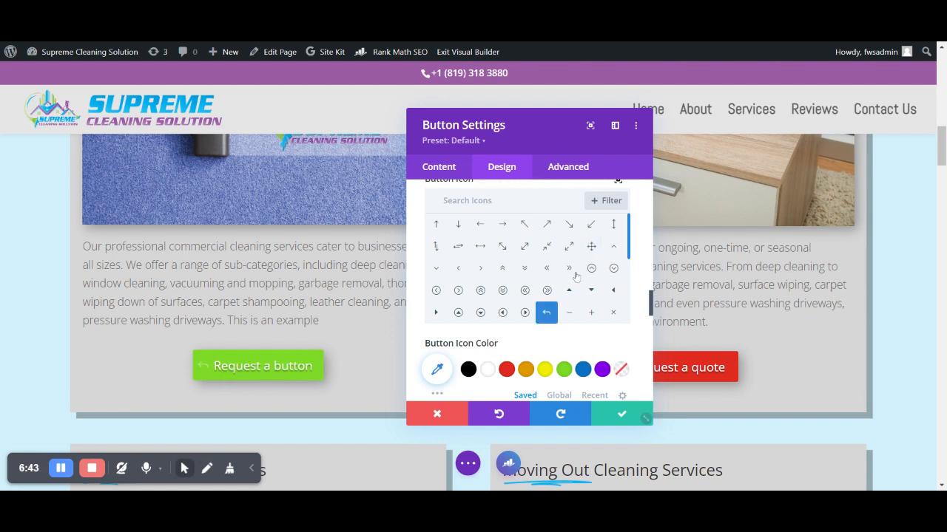
Set the button icon placement to Right and turn off showing the icon only on hover.
{"action": "scroll", "coordinate": [536, 307], "scroll_direction": "down", "scroll_amount": 5}
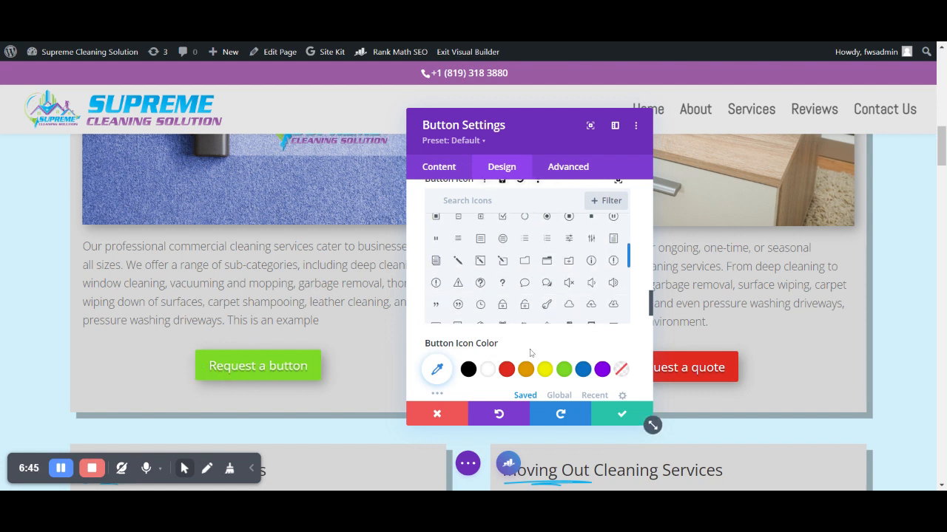
{"action": "scroll", "coordinate": [530, 354], "scroll_direction": "down", "scroll_amount": 3}
{"action": "scroll", "coordinate": [530, 354], "scroll_direction": "down", "scroll_amount": 1}
{"action": "left_click", "coordinate": [460, 275]}
{"action": "left_click", "coordinate": [451, 281]}
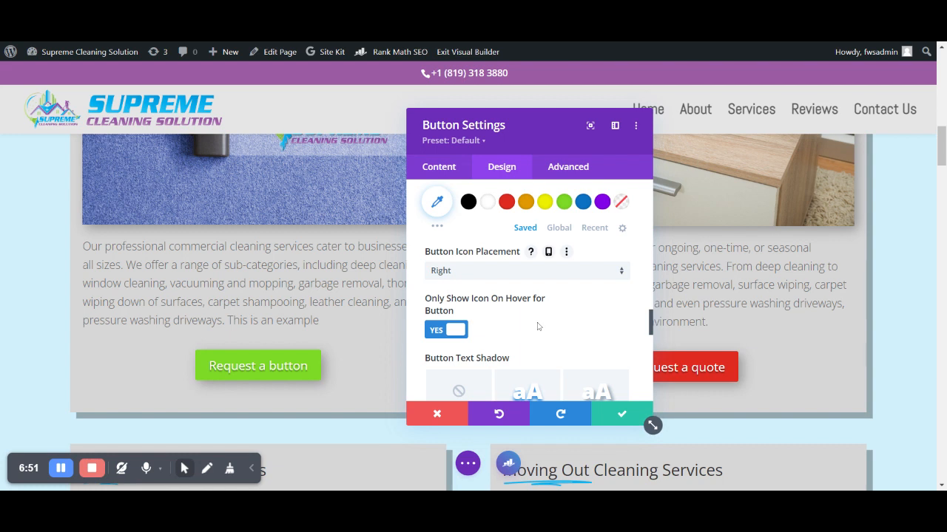
{"action": "scroll", "coordinate": [552, 300], "scroll_direction": "down", "scroll_amount": 1}
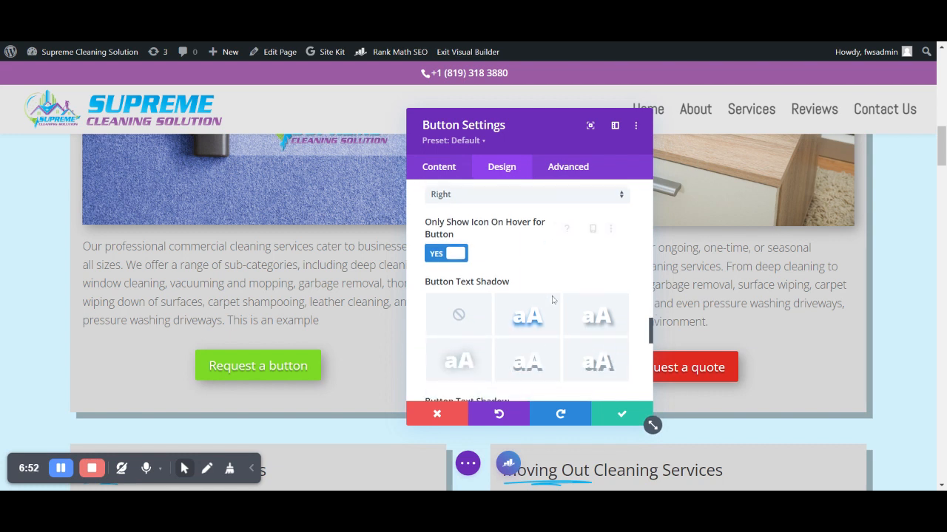
{"action": "left_click", "coordinate": [437, 254]}
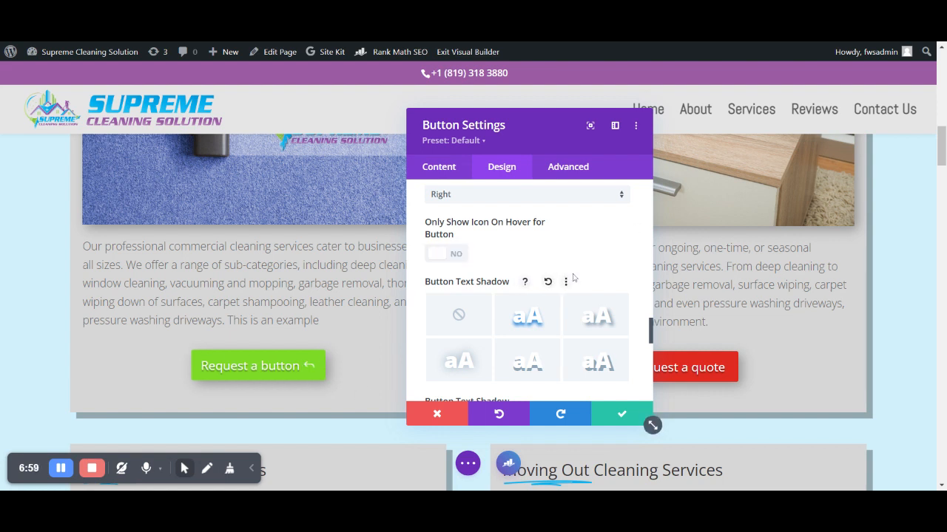
Turn on showing the button icon only on hover and select the glow preset for the button text shadow.
{"action": "left_click", "coordinate": [429, 256]}
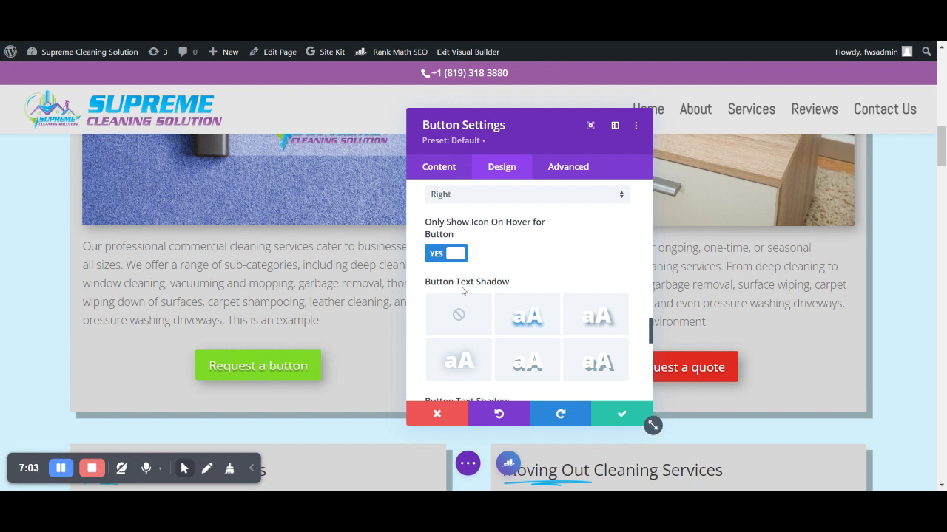
{"action": "scroll", "coordinate": [517, 252], "scroll_direction": "up", "scroll_amount": 1}
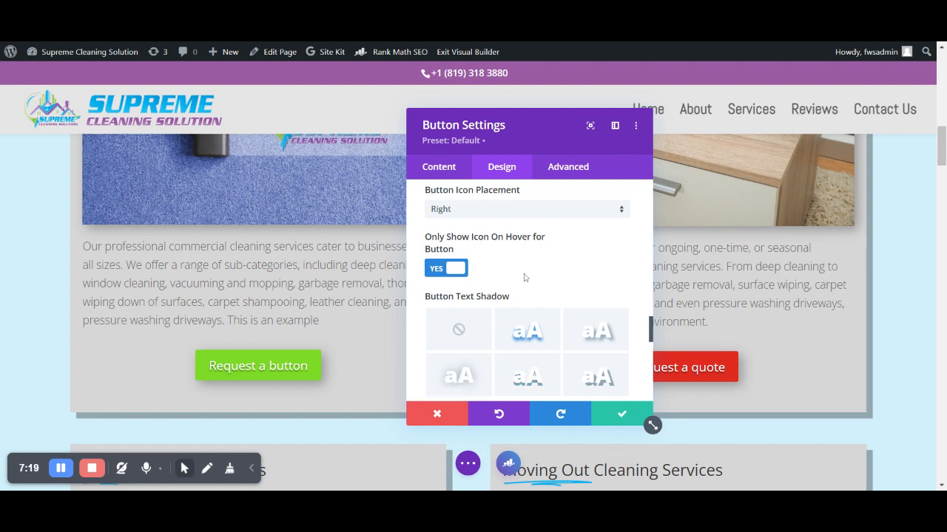
{"action": "scroll", "coordinate": [477, 315], "scroll_direction": "down", "scroll_amount": 2}
{"action": "left_click", "coordinate": [477, 315]}
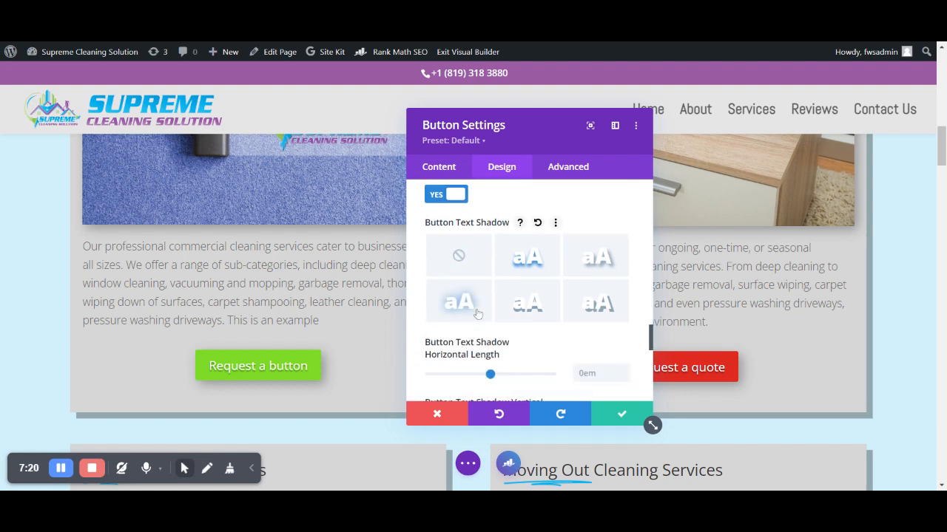
Discard the changes made in the button settings under Commercial Cleaning Services and save the page.
{"action": "left_click", "coordinate": [433, 416]}
{"action": "scroll", "coordinate": [296, 289], "scroll_direction": "up", "scroll_amount": 4}
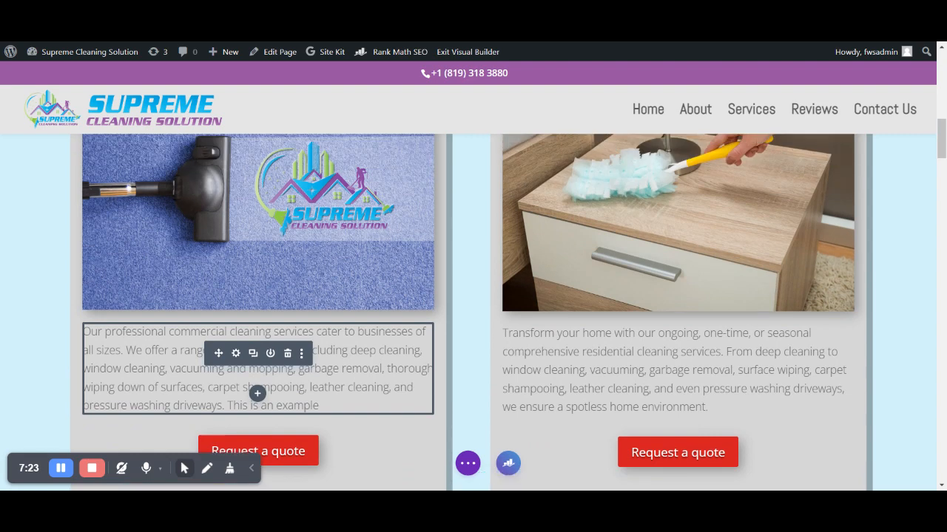
{"action": "scroll", "coordinate": [296, 288], "scroll_direction": "down", "scroll_amount": 2}
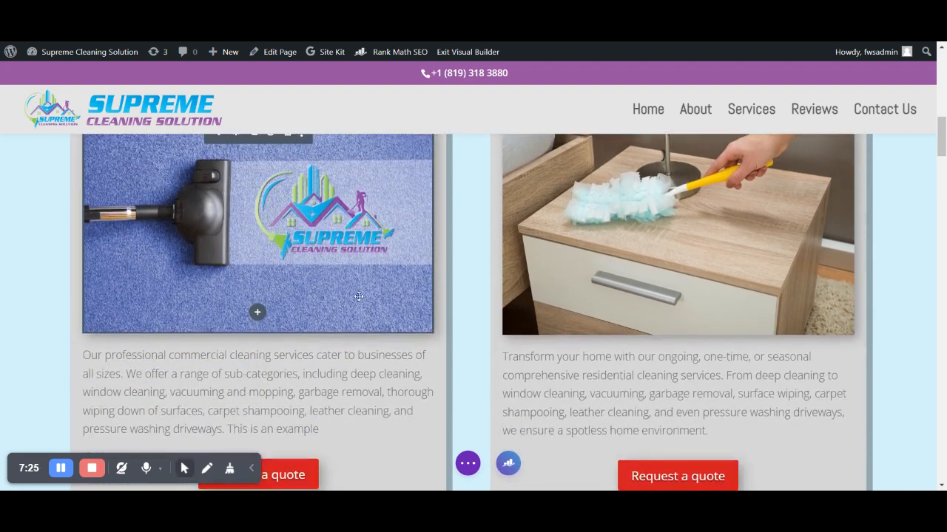
{"action": "scroll", "coordinate": [318, 284], "scroll_direction": "down", "scroll_amount": 2}
{"action": "scroll", "coordinate": [304, 253], "scroll_direction": "up", "scroll_amount": 3}
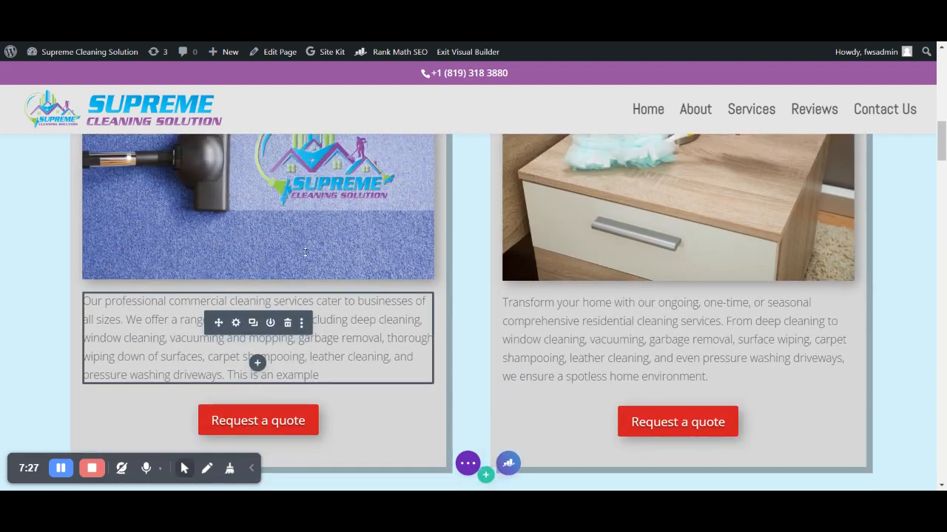
{"action": "scroll", "coordinate": [304, 252], "scroll_direction": "down", "scroll_amount": 3}
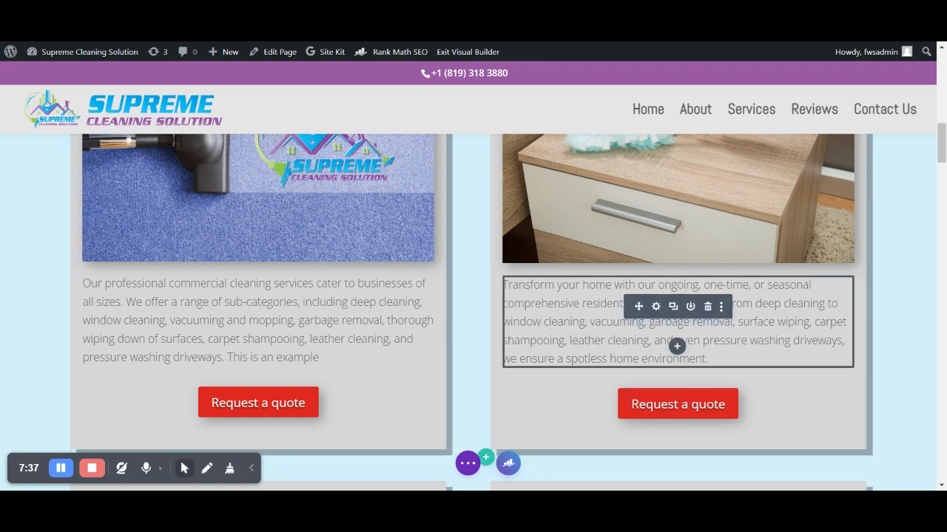
{"action": "left_click", "coordinate": [468, 463]}
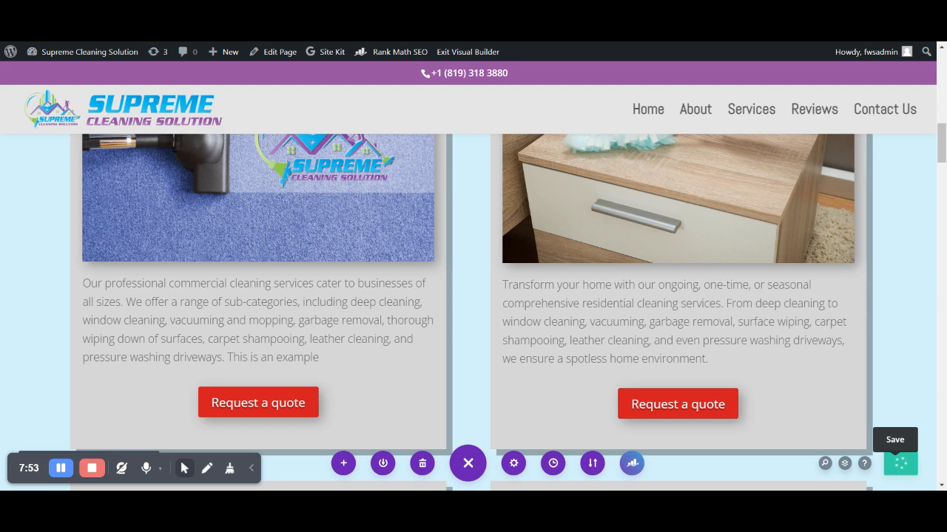
{"action": "left_click", "coordinate": [900, 464]}
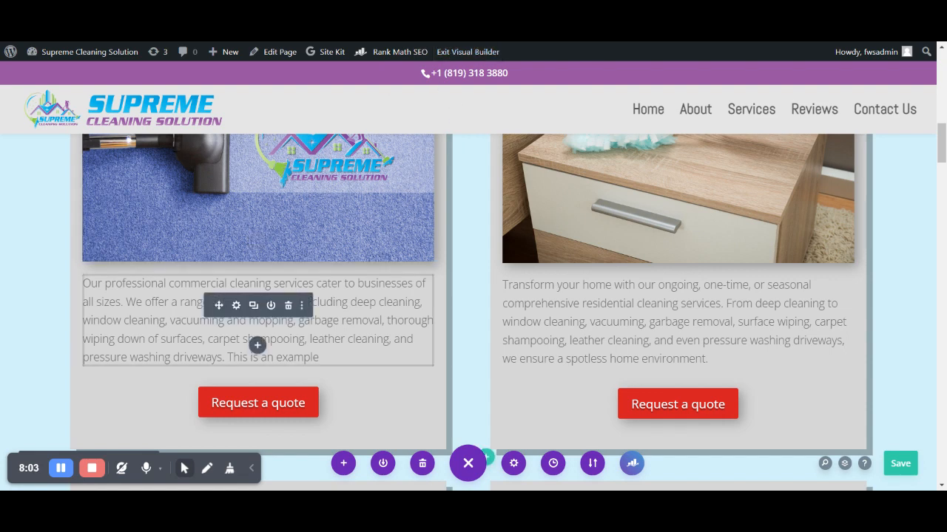
Try moving the Commercial Cleaning Services image below the "Request a quote" button and undo the move.
{"action": "scroll", "coordinate": [256, 342], "scroll_direction": "up", "scroll_amount": 1}
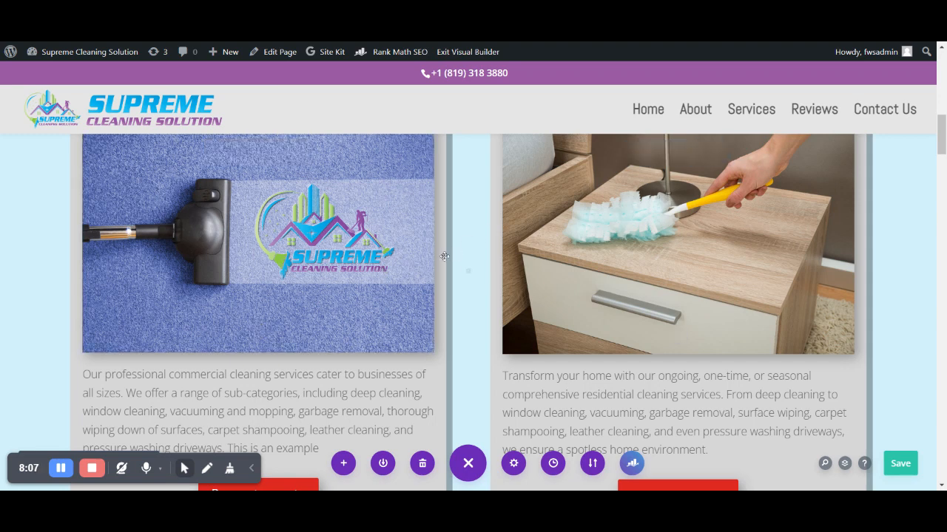
{"action": "left_click", "coordinate": [288, 151]}
{"action": "left_click_drag", "start_coordinate": [400, 295], "coordinate": [297, 394]}
{"action": "scroll", "coordinate": [367, 345], "scroll_direction": "up", "scroll_amount": 2}
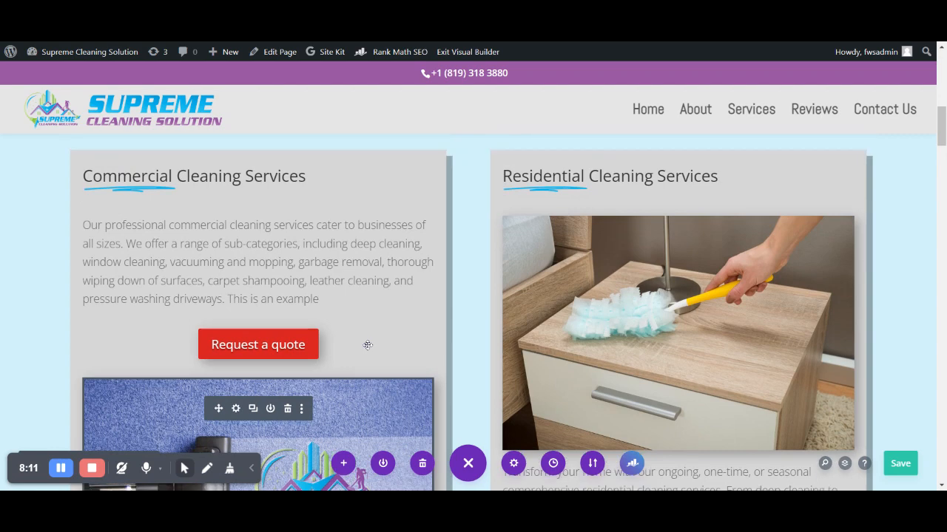
{"action": "scroll", "coordinate": [355, 363], "scroll_direction": "down", "scroll_amount": 1}
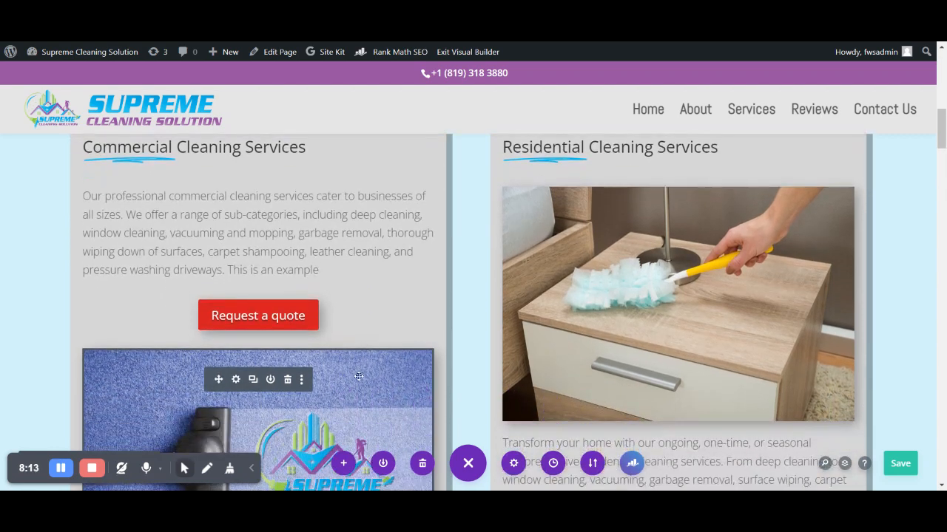
{"action": "key", "text": "ctrl+z"}
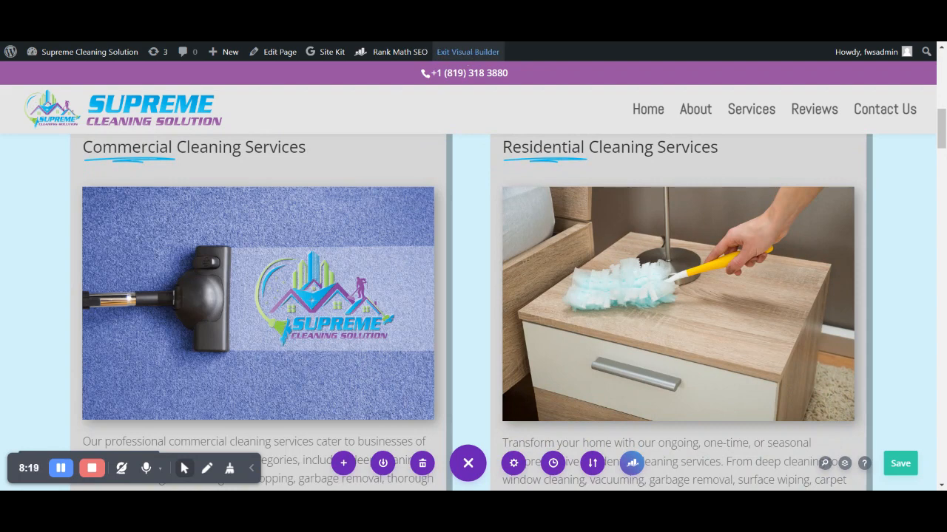
Exit the Visual Builder and log out of the WordPress admin account.
{"action": "left_click", "coordinate": [466, 53]}
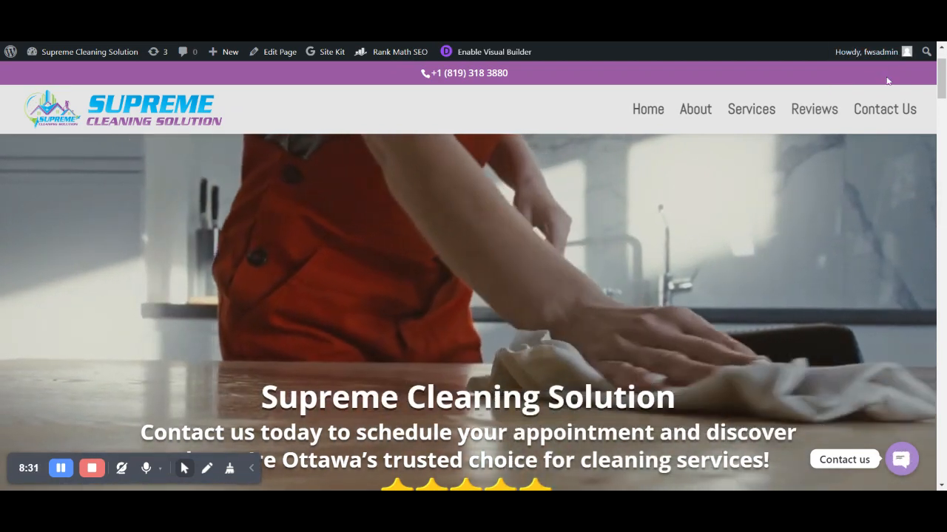
{"action": "mouse_move", "coordinate": [861, 52]}
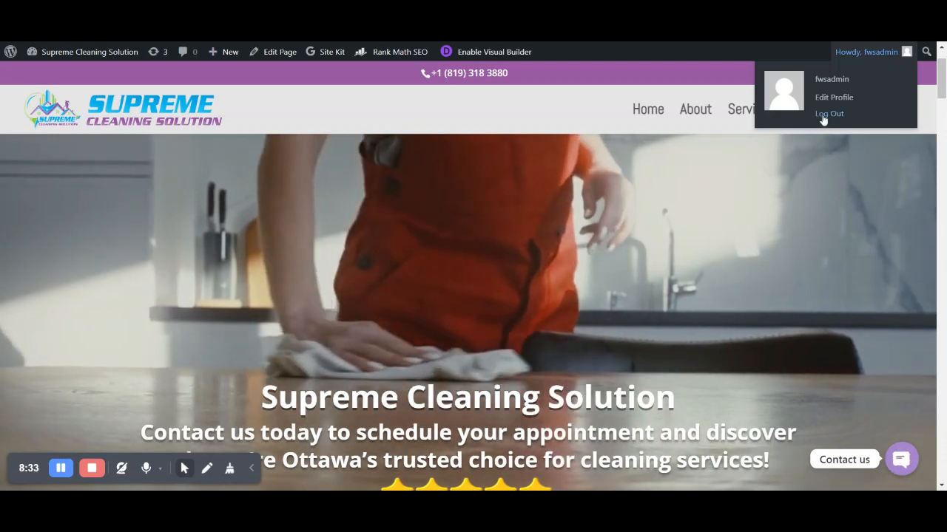
{"action": "left_click", "coordinate": [828, 114]}
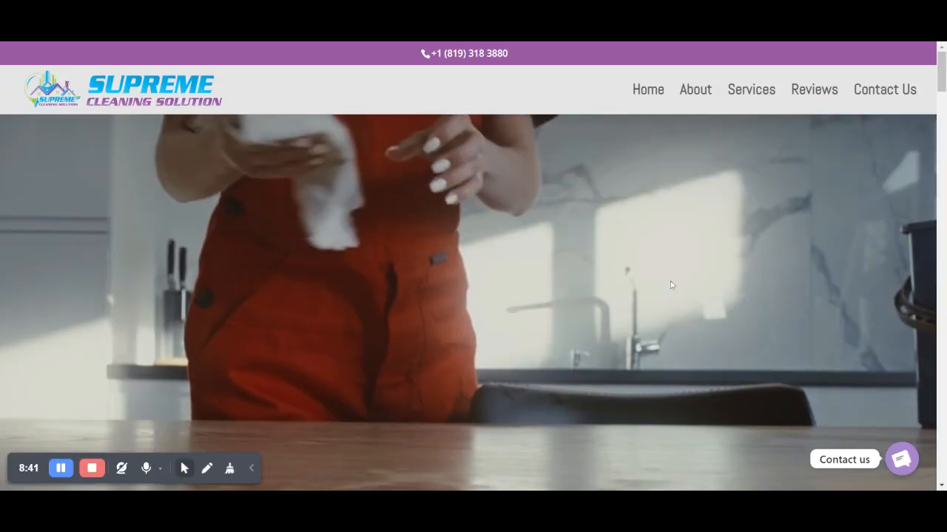
Review the live homepage as a visitor, checking the hero section and the edited Commercial Cleaning Services text, image and button.
{"action": "scroll", "coordinate": [520, 258], "scroll_direction": "down", "scroll_amount": 3}
{"action": "scroll", "coordinate": [520, 257], "scroll_direction": "down", "scroll_amount": 5}
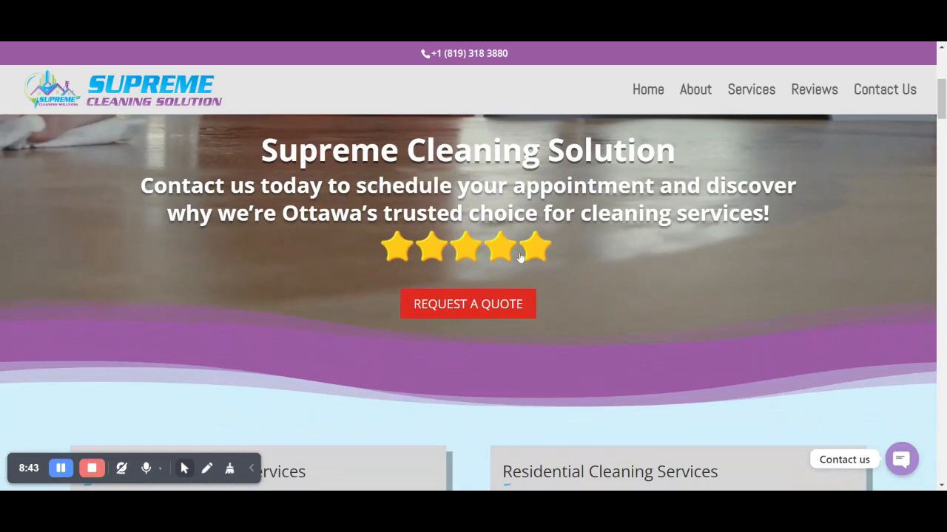
{"action": "scroll", "coordinate": [519, 257], "scroll_direction": "down", "scroll_amount": 2}
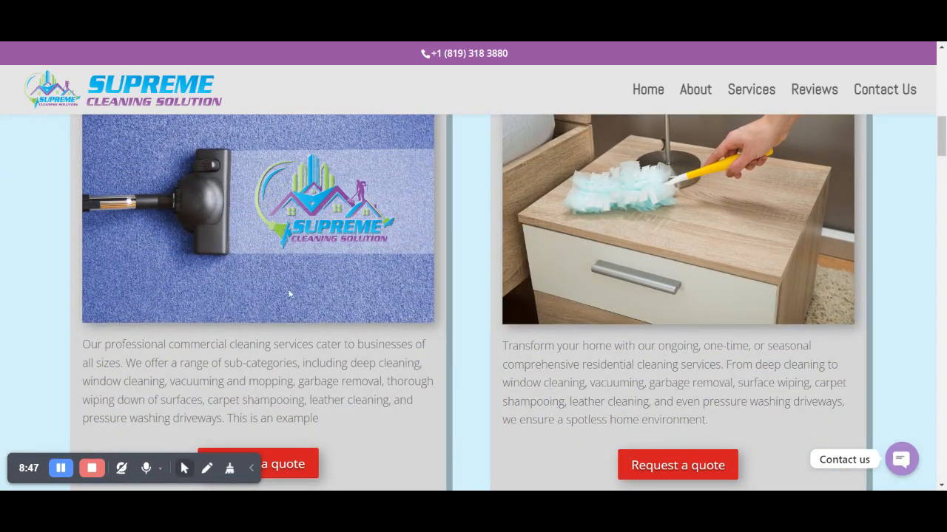
{"action": "scroll", "coordinate": [391, 260], "scroll_direction": "up", "scroll_amount": 8}
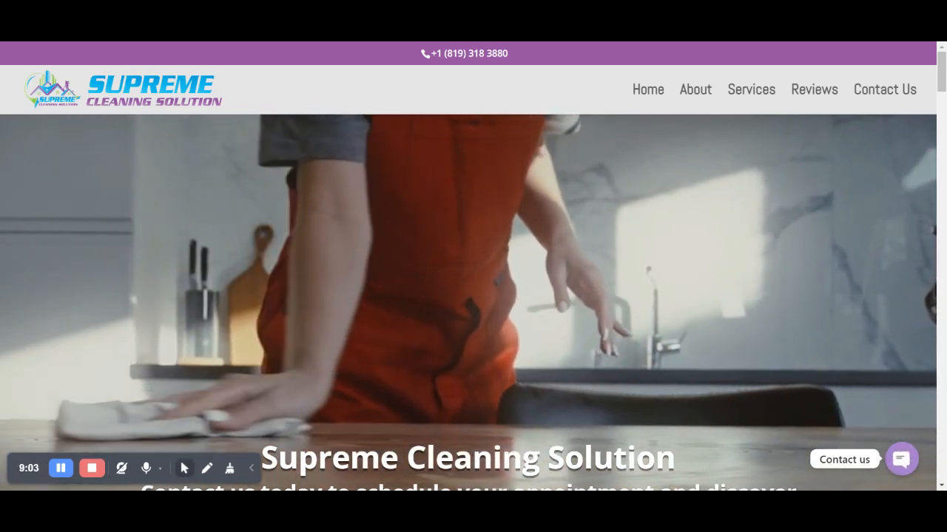
{"action": "scroll", "coordinate": [468, 303], "scroll_direction": "down", "scroll_amount": 9}
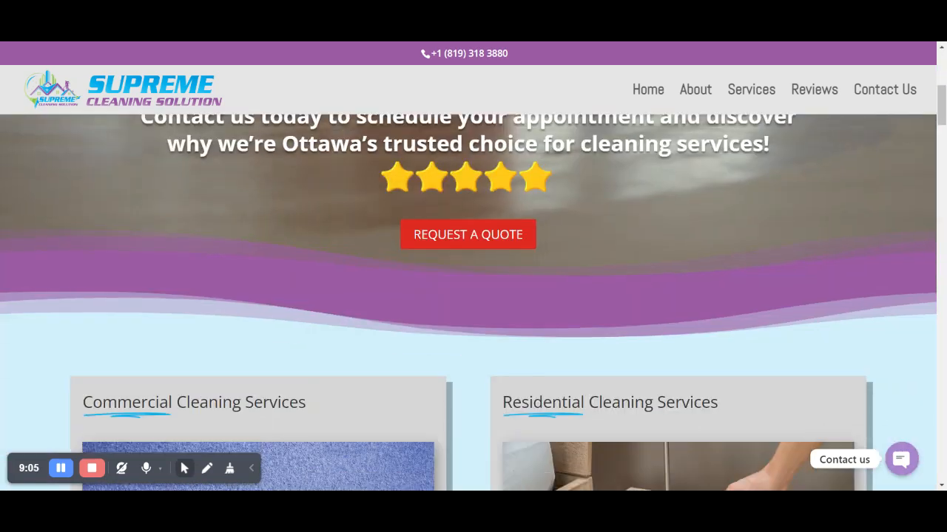
{"action": "scroll", "coordinate": [490, 302], "scroll_direction": "down", "scroll_amount": 1}
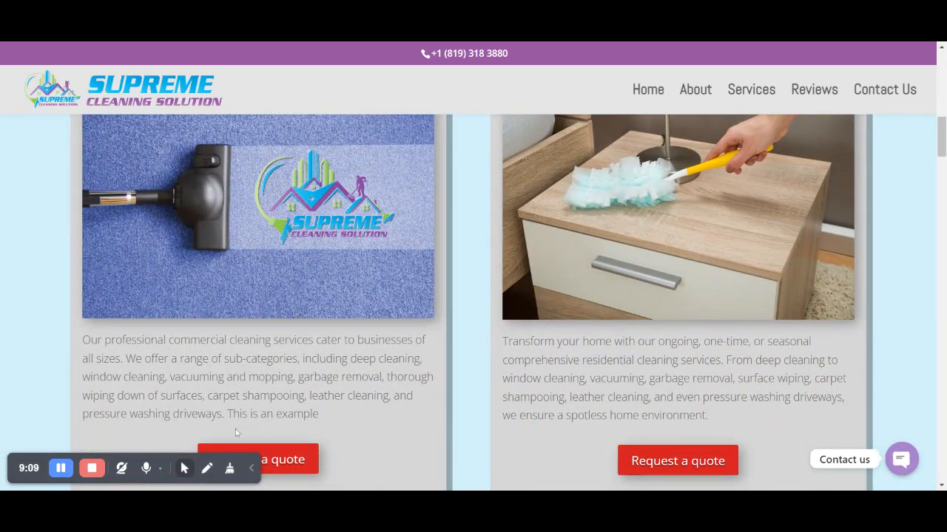
{"action": "left_click_drag", "start_coordinate": [282, 414], "coordinate": [319, 415]}
{"action": "scroll", "coordinate": [473, 304], "scroll_direction": "up", "scroll_amount": 5}
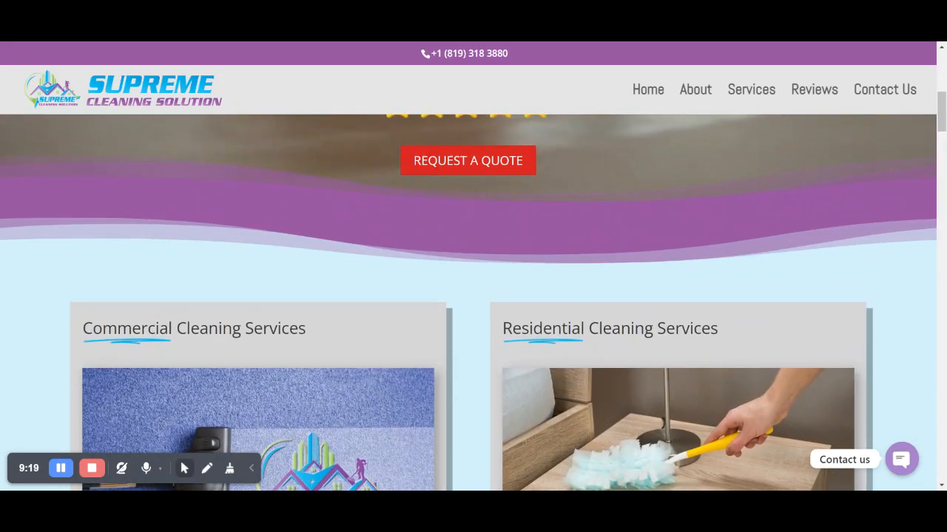
{"action": "scroll", "coordinate": [473, 303], "scroll_direction": "up", "scroll_amount": 3}
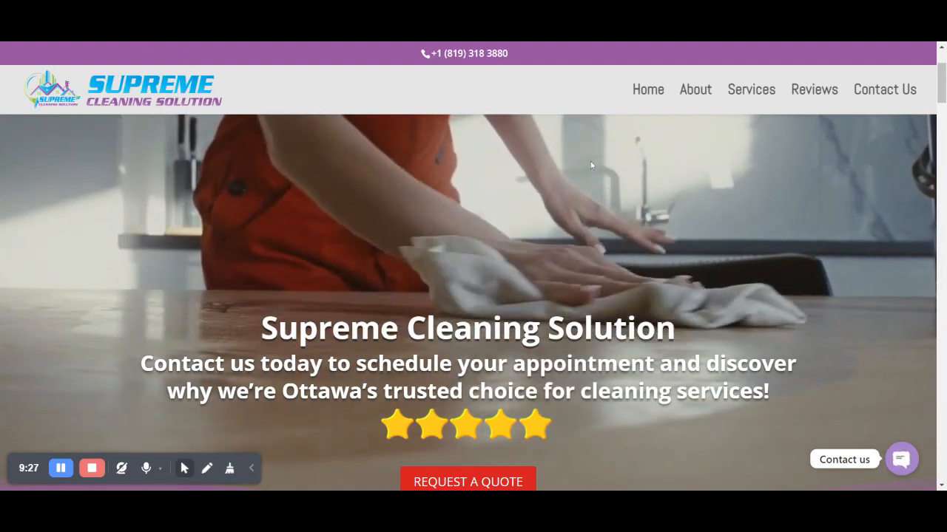
Open the login page through the link in the homepage footer and log in with the prefilled credentials.
{"action": "left_click_drag", "start_coordinate": [942, 104], "coordinate": [941, 460]}
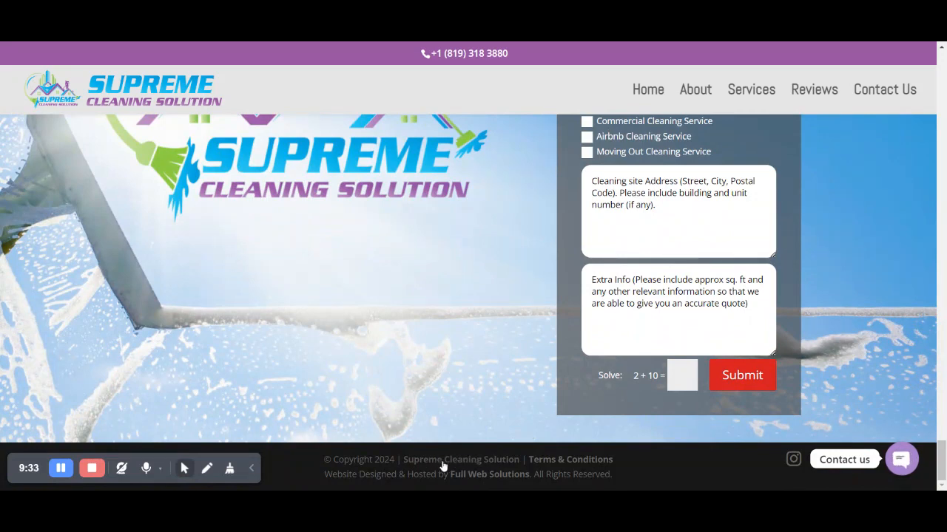
{"action": "left_click", "coordinate": [444, 466]}
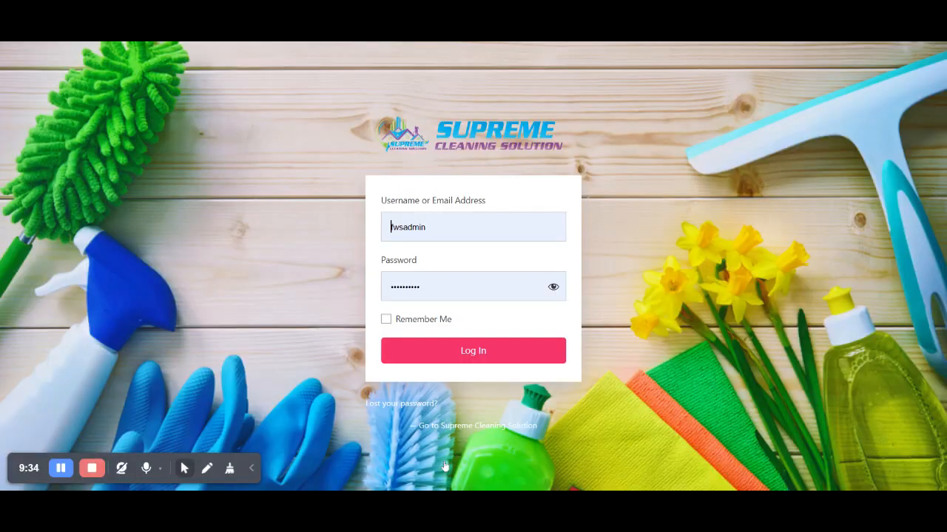
{"action": "left_click", "coordinate": [436, 351]}
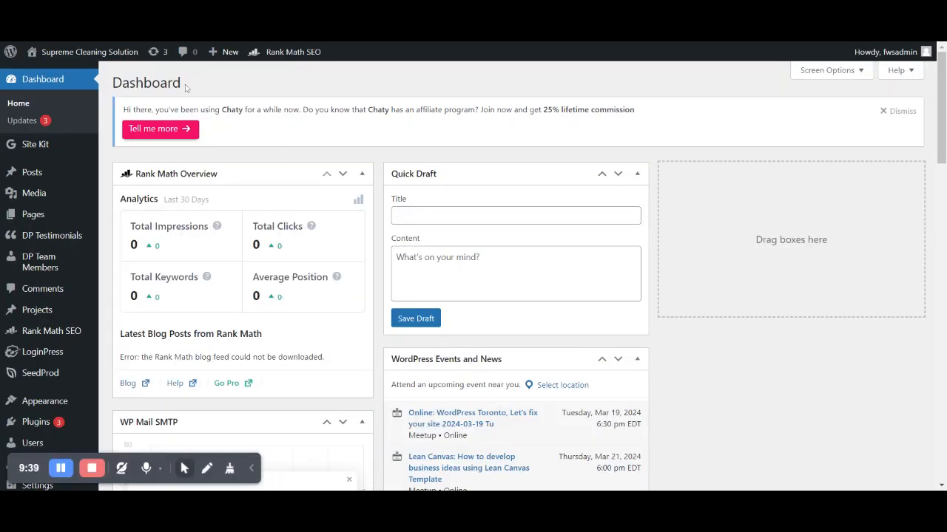
Visit the site from the WordPress dashboard and enable the Visual Builder on the homepage.
{"action": "mouse_move", "coordinate": [85, 63]}
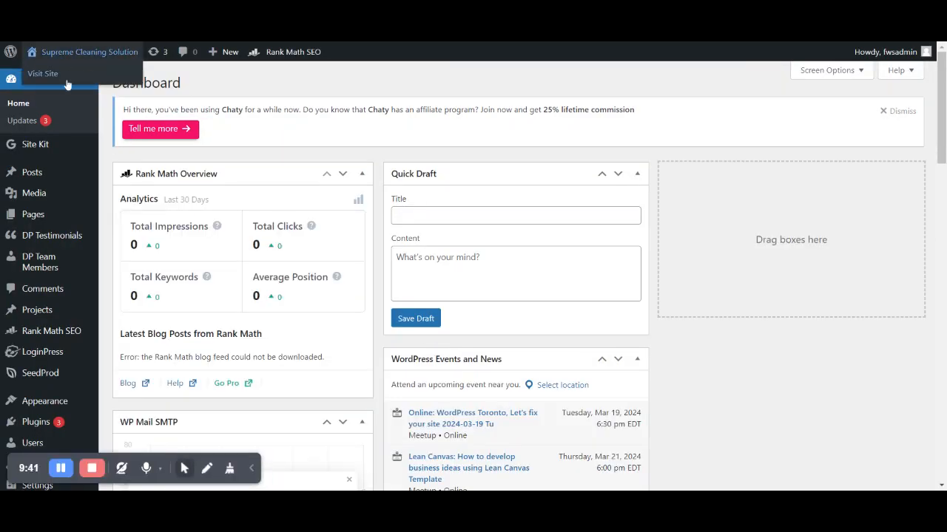
{"action": "left_click", "coordinate": [65, 80]}
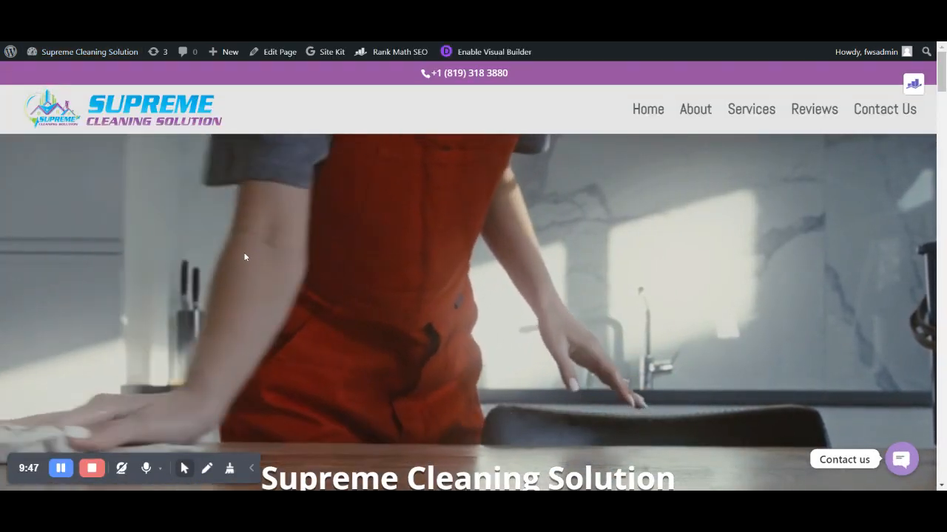
{"action": "scroll", "coordinate": [272, 257], "scroll_direction": "down", "scroll_amount": 1}
{"action": "scroll", "coordinate": [271, 257], "scroll_direction": "down", "scroll_amount": 1}
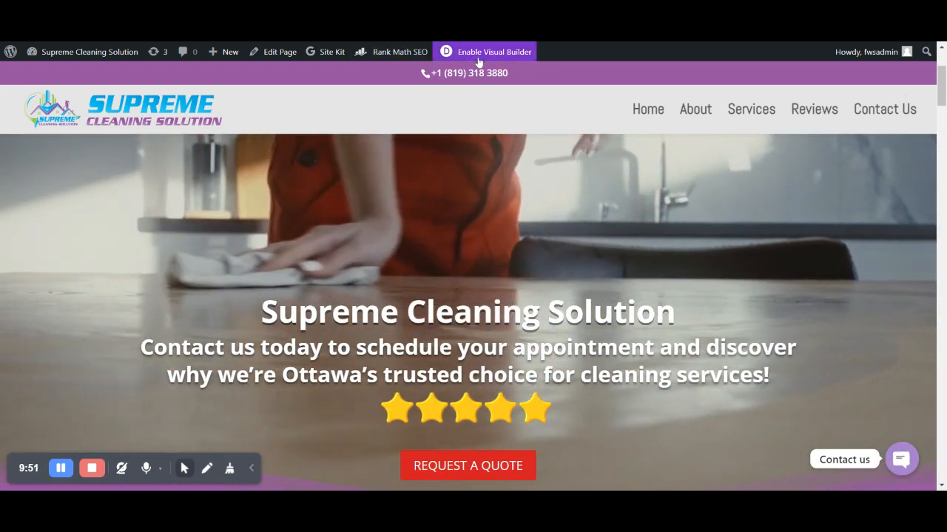
{"action": "left_click", "coordinate": [478, 61]}
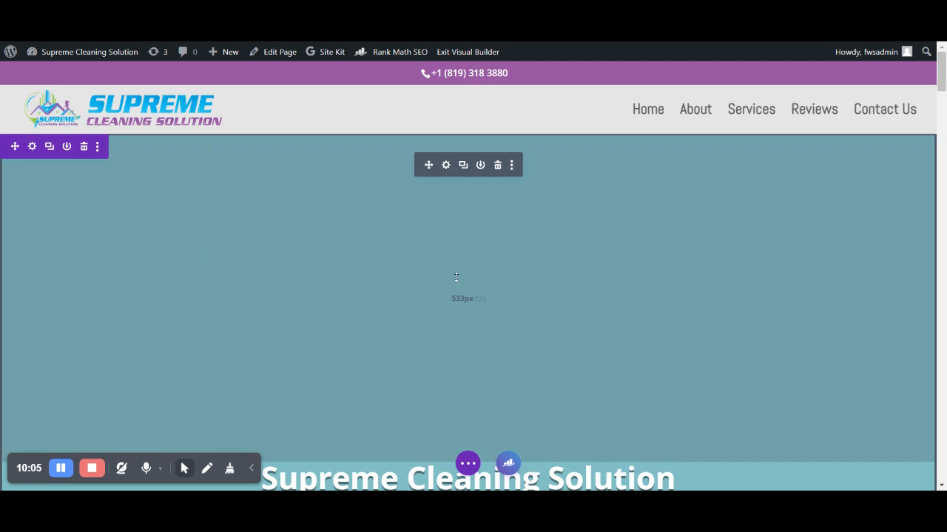
Replace the Commercial Cleaning Services image with the media library photo of the man mopping beside the elevators and apply the module settings.
{"action": "scroll", "coordinate": [456, 277], "scroll_direction": "down", "scroll_amount": 7}
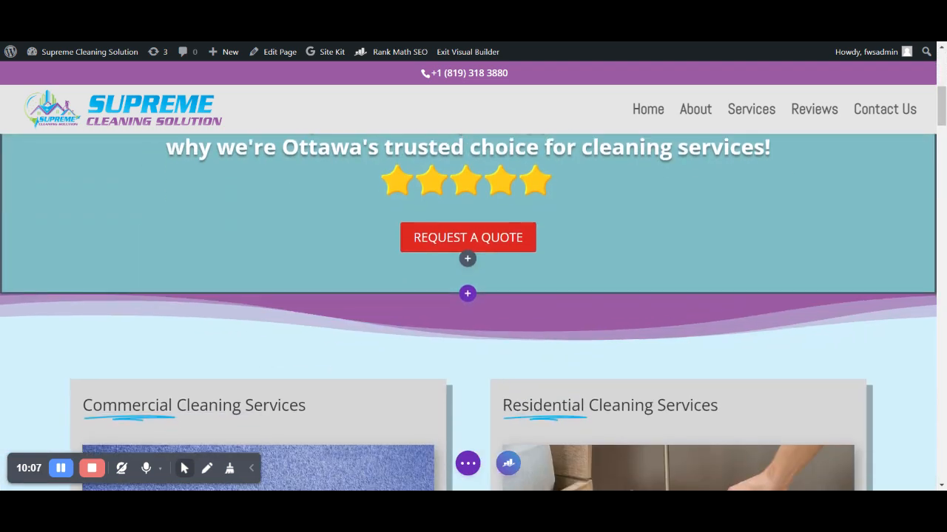
{"action": "scroll", "coordinate": [468, 310], "scroll_direction": "down", "scroll_amount": 4}
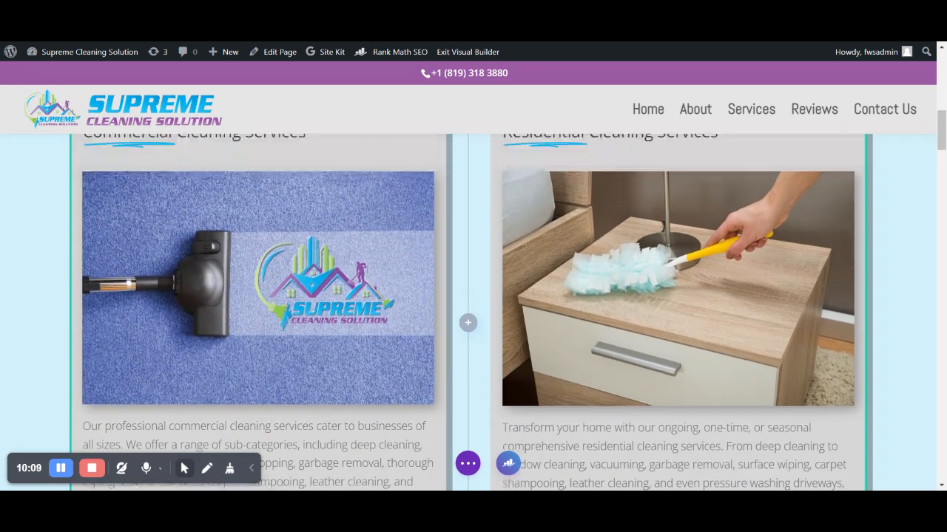
{"action": "scroll", "coordinate": [468, 311], "scroll_direction": "up", "scroll_amount": 1}
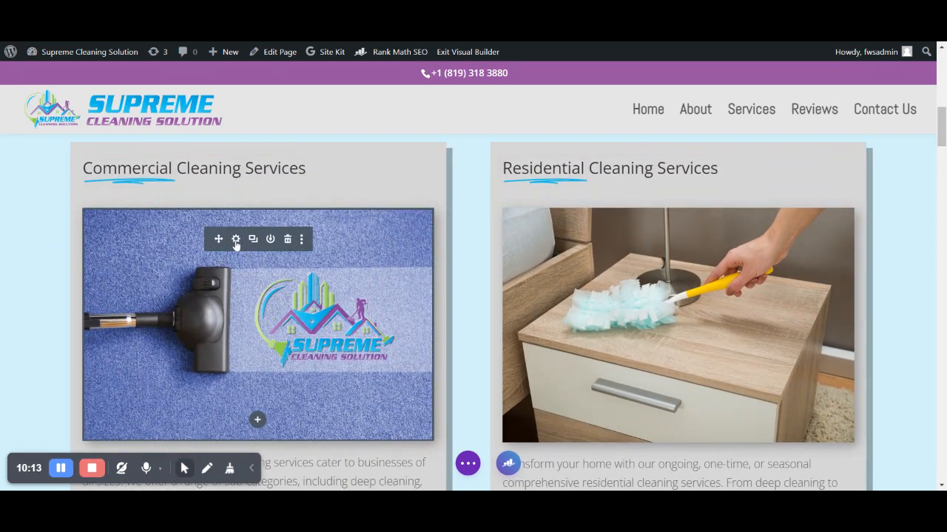
{"action": "left_click", "coordinate": [236, 239]}
{"action": "left_click", "coordinate": [529, 312]}
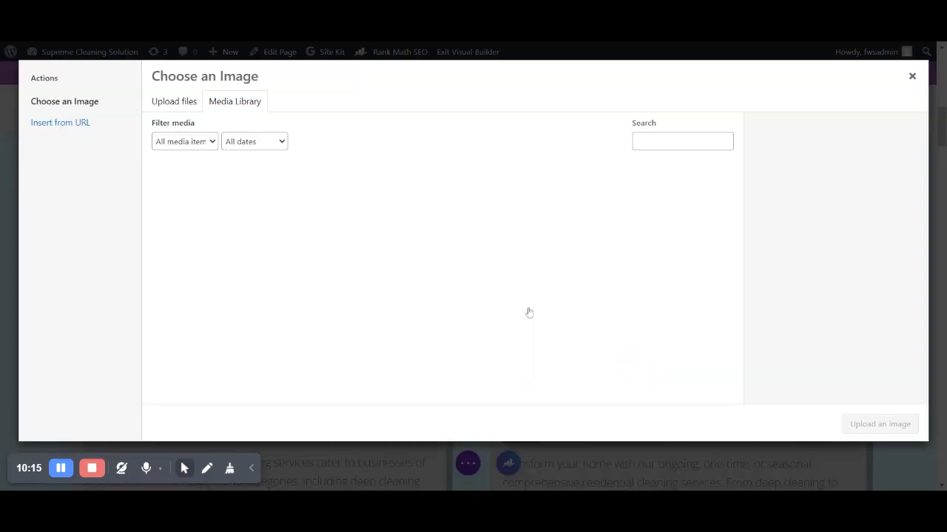
{"action": "scroll", "coordinate": [356, 249], "scroll_direction": "down", "scroll_amount": 3}
{"action": "scroll", "coordinate": [356, 248], "scroll_direction": "down", "scroll_amount": 4}
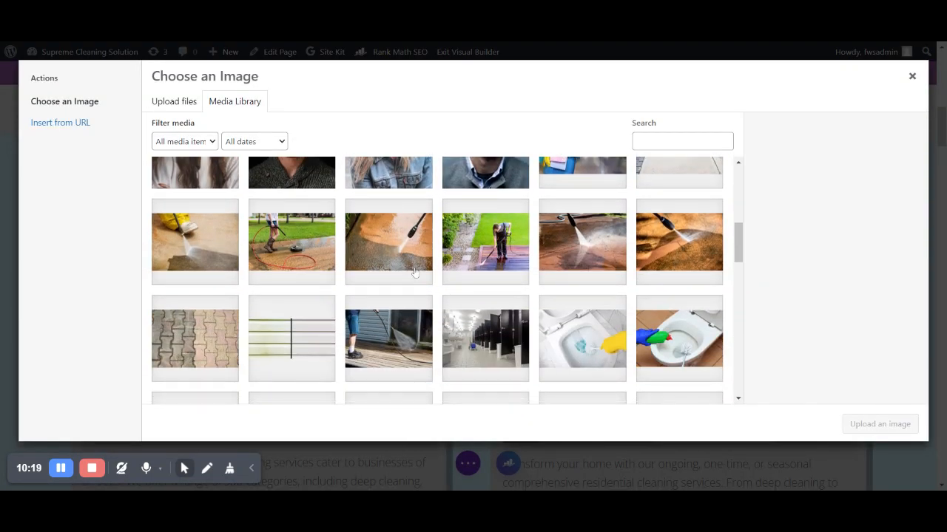
{"action": "scroll", "coordinate": [415, 272], "scroll_direction": "down", "scroll_amount": 5}
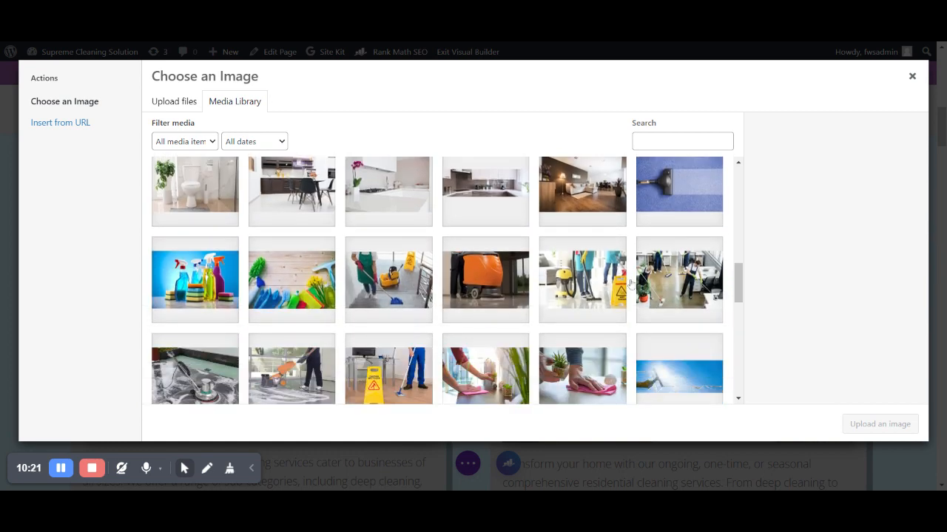
{"action": "scroll", "coordinate": [629, 283], "scroll_direction": "down", "scroll_amount": 3}
{"action": "scroll", "coordinate": [629, 283], "scroll_direction": "down", "scroll_amount": 1}
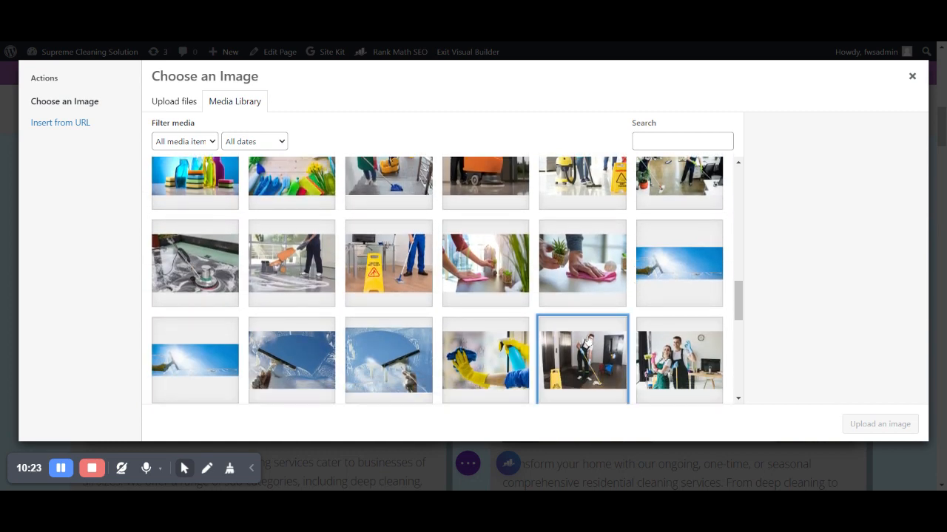
{"action": "left_click", "coordinate": [584, 348]}
{"action": "left_click", "coordinate": [858, 428]}
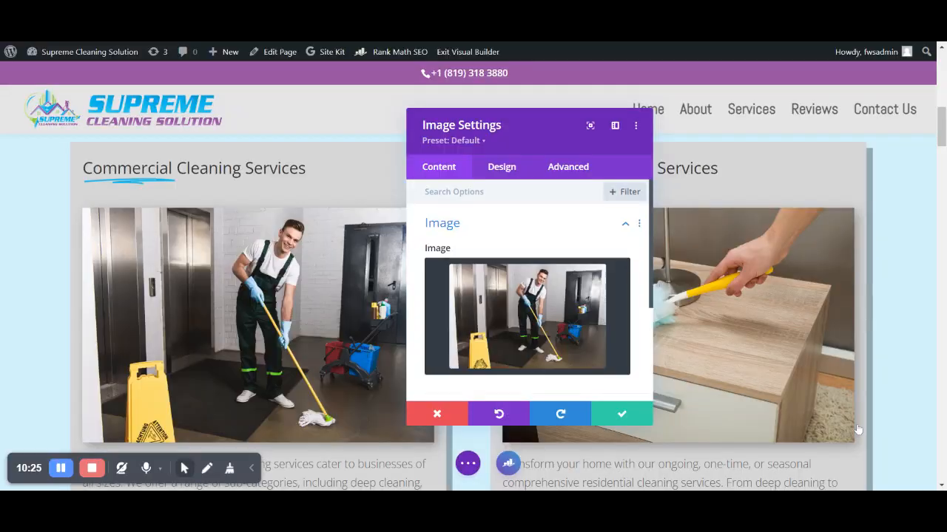
{"action": "left_click", "coordinate": [620, 414]}
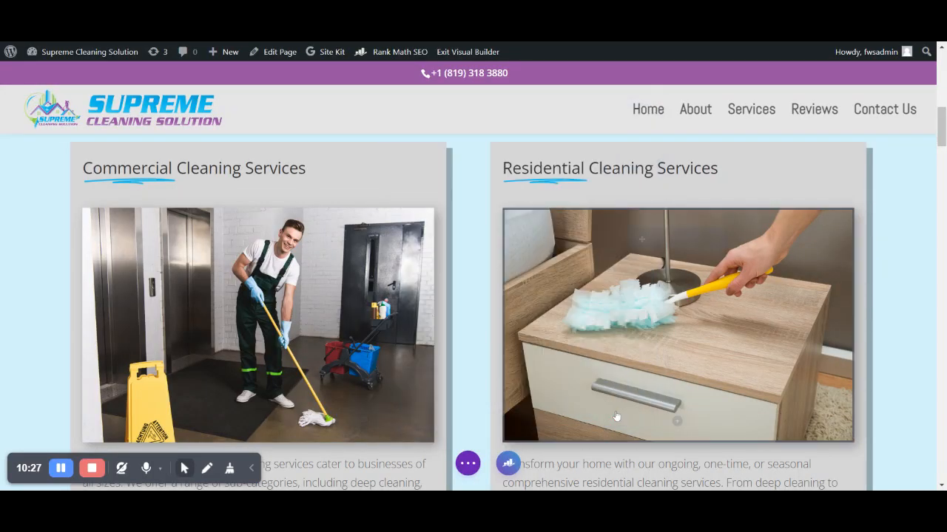
Delete the sentence "This is an example" from the end of the Commercial Cleaning Services text and apply the module settings.
{"action": "scroll", "coordinate": [616, 417], "scroll_direction": "down", "scroll_amount": 3}
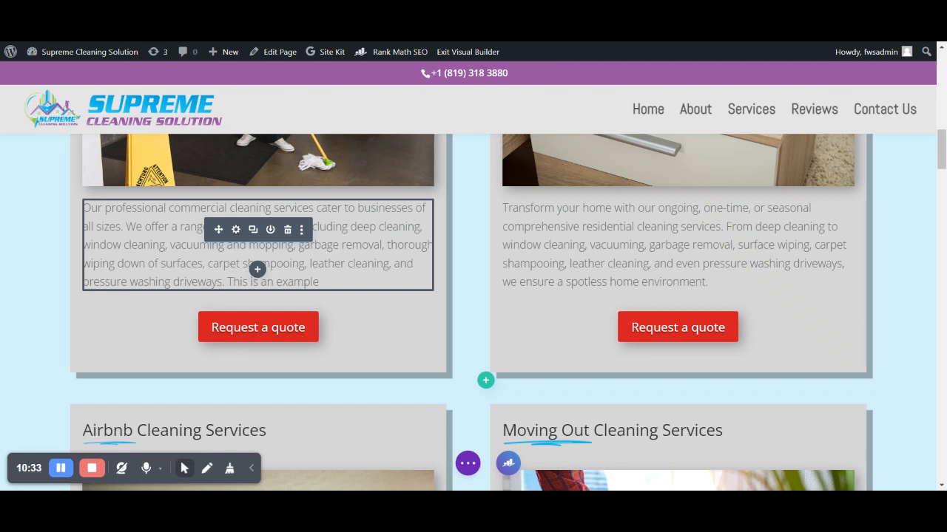
{"action": "left_click", "coordinate": [234, 231]}
{"action": "scroll", "coordinate": [476, 306], "scroll_direction": "down", "scroll_amount": 3}
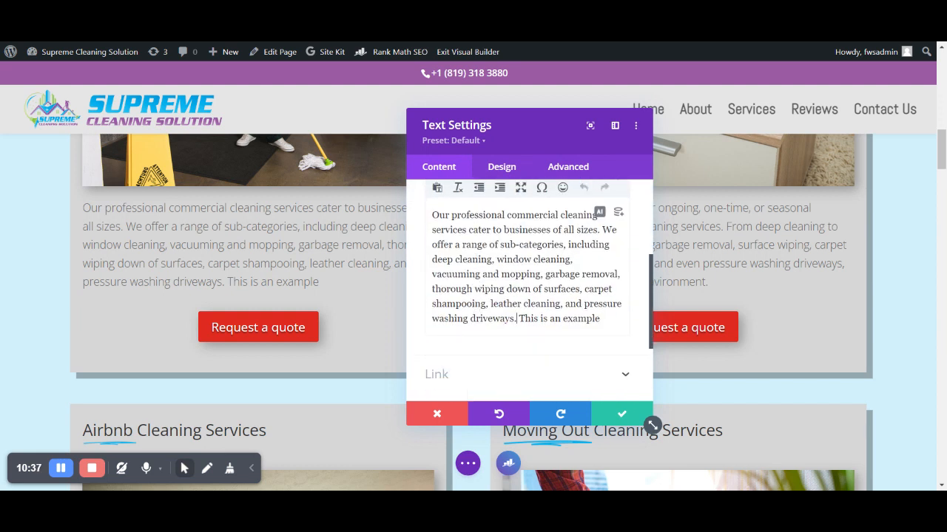
{"action": "left_click_drag", "start_coordinate": [516, 318], "coordinate": [602, 303]}
{"action": "left_click", "coordinate": [600, 319]}
{"action": "key", "text": "BackSpace"}
{"action": "key", "text": "BackSpace"}
{"action": "key", "text": "BackSpace"}
{"action": "key", "text": "BackSpace"}
{"action": "key", "text": "BackSpace"}
{"action": "key", "text": "BackSpace"}
{"action": "key", "text": "BackSpace"}
{"action": "key", "text": "BackSpace"}
{"action": "key", "text": "BackSpace"}
{"action": "key", "text": "BackSpace"}
{"action": "key", "text": "BackSpace"}
{"action": "key", "text": "BackSpace"}
{"action": "key", "text": "BackSpace"}
{"action": "key", "text": "BackSpace"}
{"action": "key", "text": "BackSpace"}
{"action": "key", "text": "BackSpace"}
{"action": "key", "text": "BackSpace"}
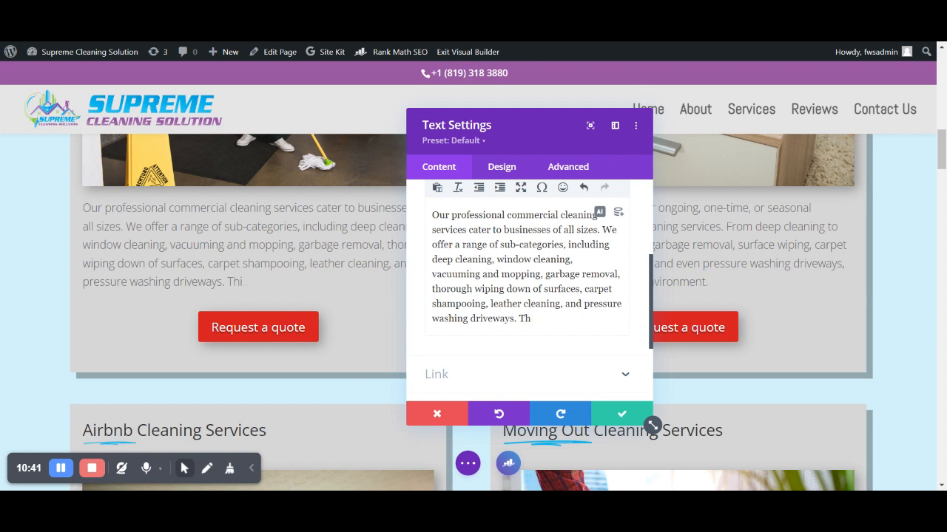
{"action": "left_click", "coordinate": [622, 416]}
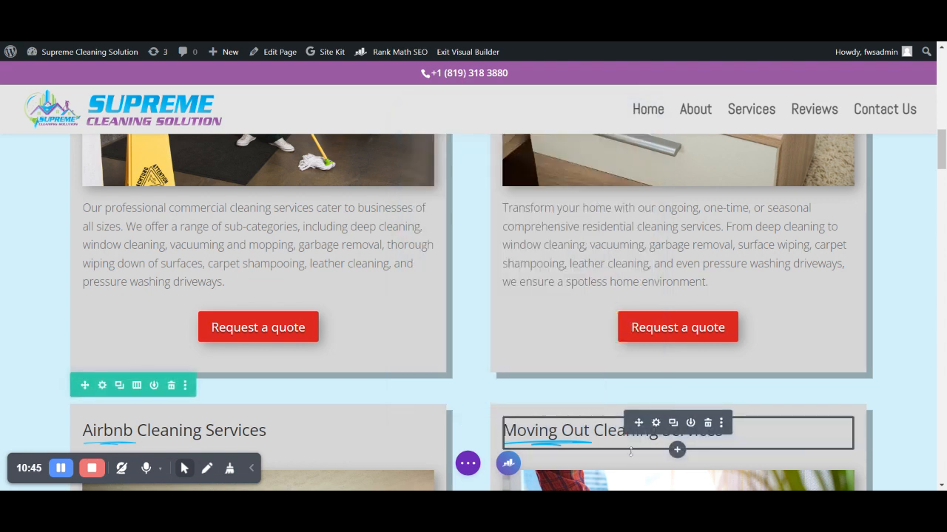
Save the homepage with the restored Commercial Cleaning Services text and the new image.
{"action": "left_click", "coordinate": [465, 463]}
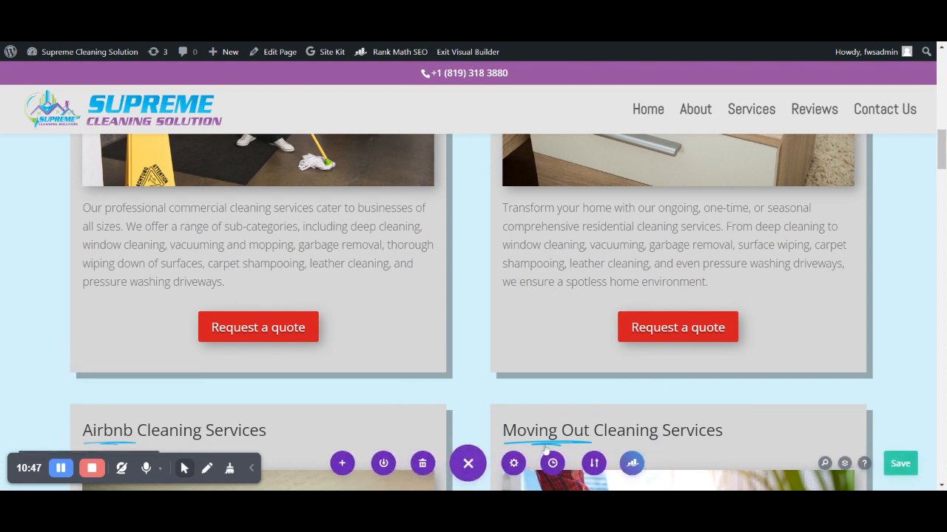
{"action": "left_click", "coordinate": [917, 464]}
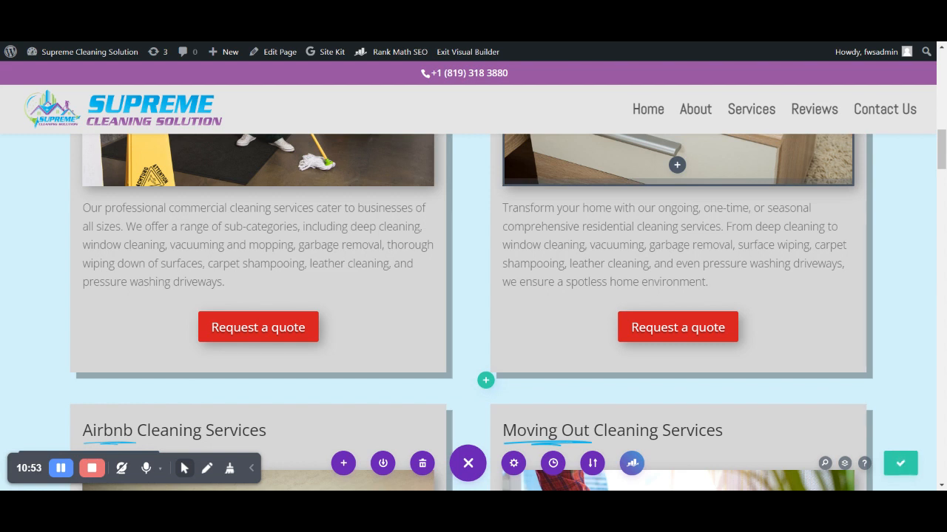
Exit the Visual Builder and log out of the WordPress admin account.
{"action": "left_click", "coordinate": [461, 53]}
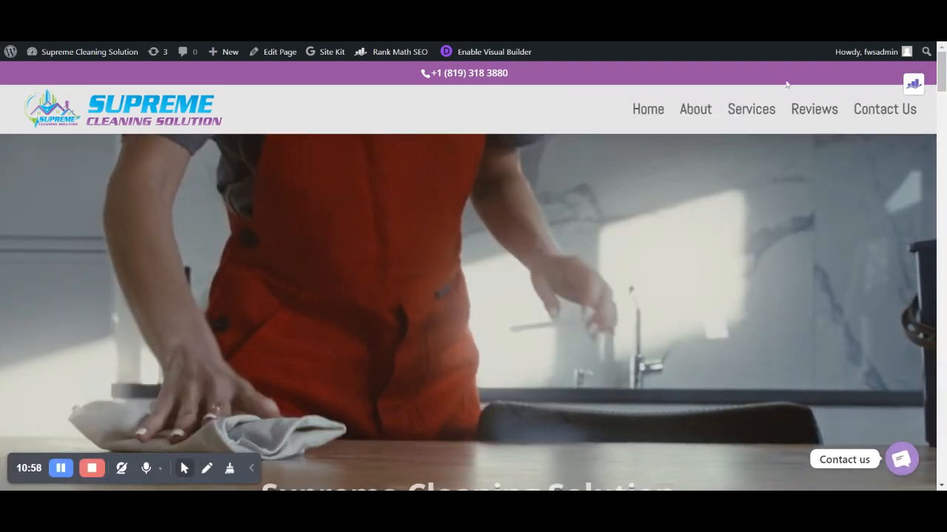
{"action": "mouse_move", "coordinate": [843, 52]}
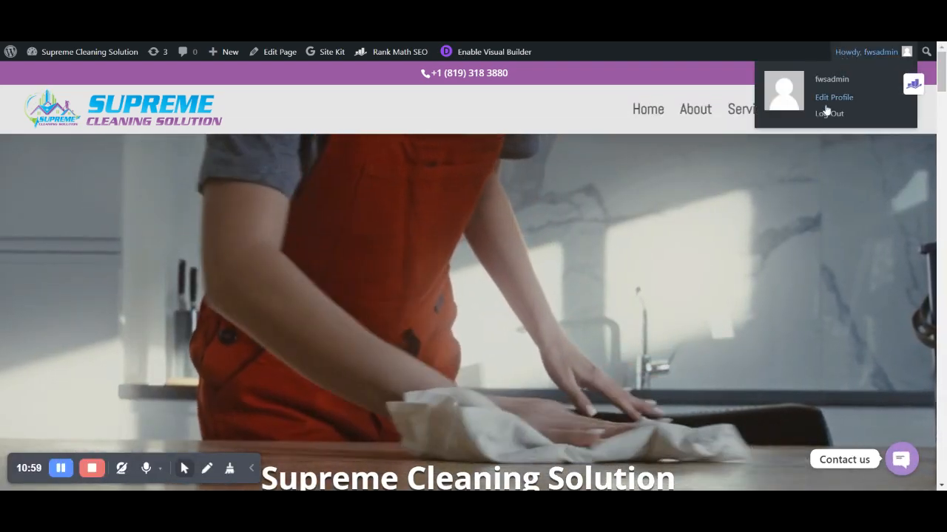
{"action": "left_click", "coordinate": [827, 114]}
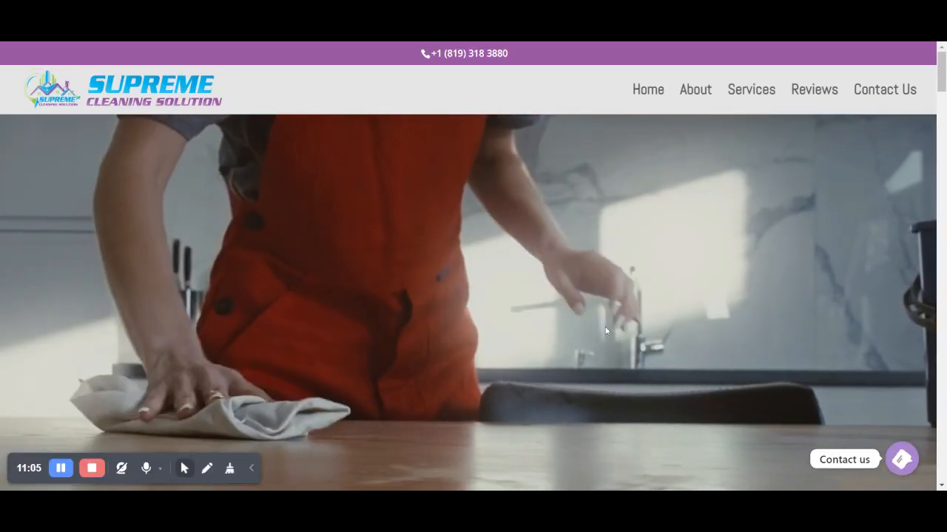
Check the Commercial Cleaning Services image and text on the live homepage as a visitor.
{"action": "scroll", "coordinate": [605, 331], "scroll_direction": "down", "scroll_amount": 2}
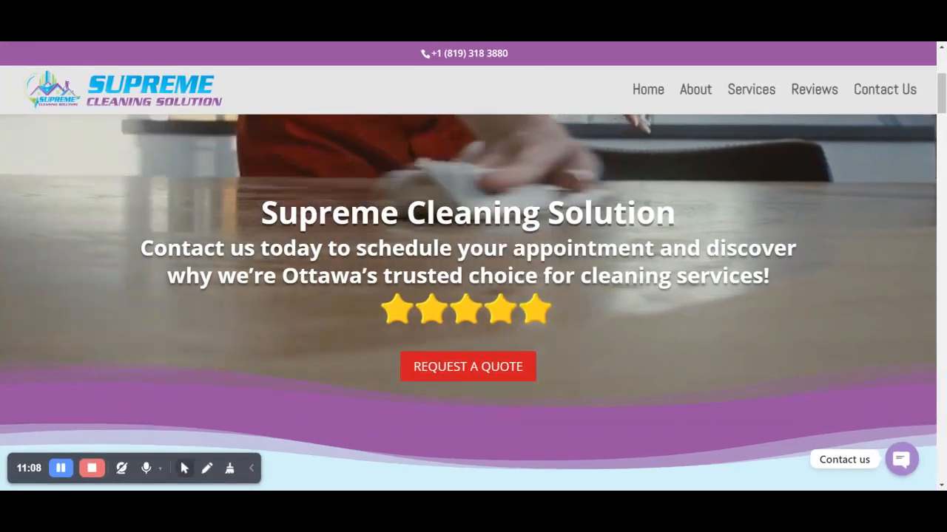
{"action": "scroll", "coordinate": [473, 296], "scroll_direction": "down", "scroll_amount": 5}
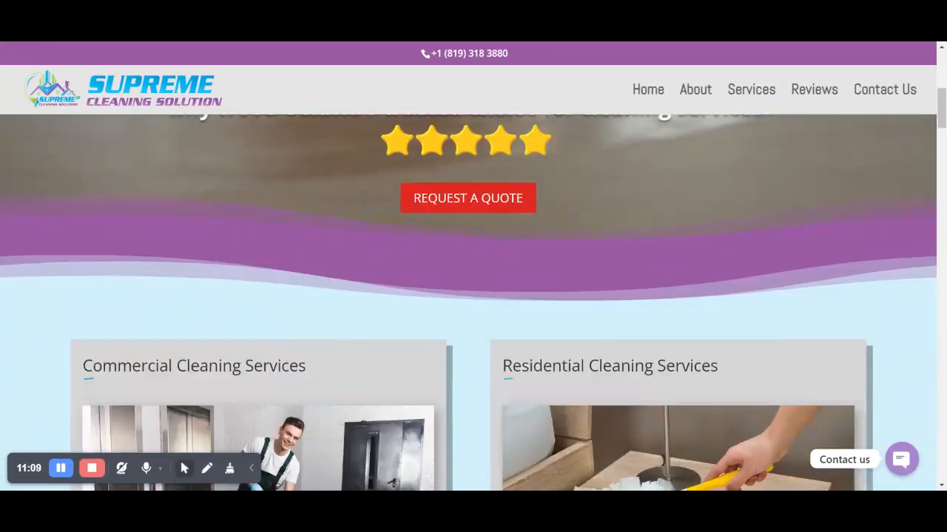
{"action": "scroll", "coordinate": [137, 425], "scroll_direction": "down", "scroll_amount": 3}
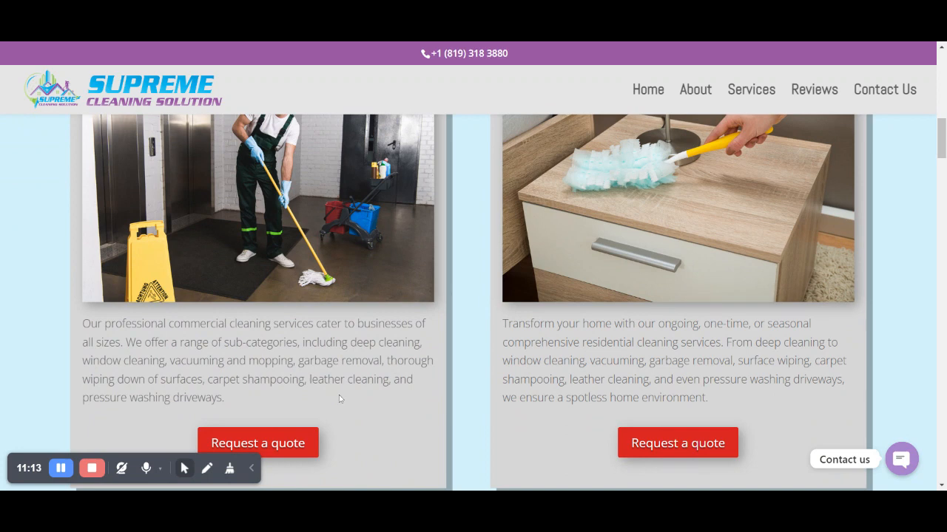
{"action": "scroll", "coordinate": [339, 399], "scroll_direction": "up", "scroll_amount": 2}
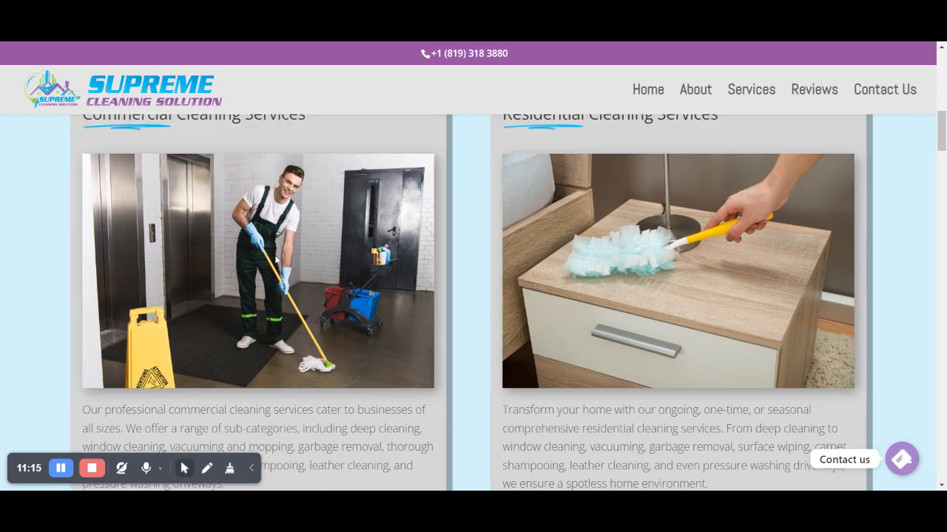
{"action": "scroll", "coordinate": [558, 287], "scroll_direction": "up", "scroll_amount": 2}
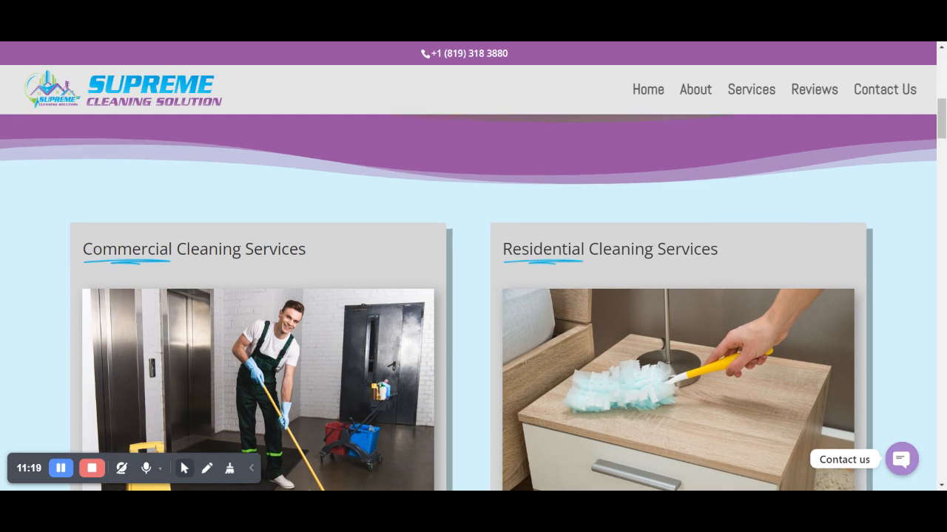
{"action": "scroll", "coordinate": [592, 281], "scroll_direction": "down", "scroll_amount": 1}
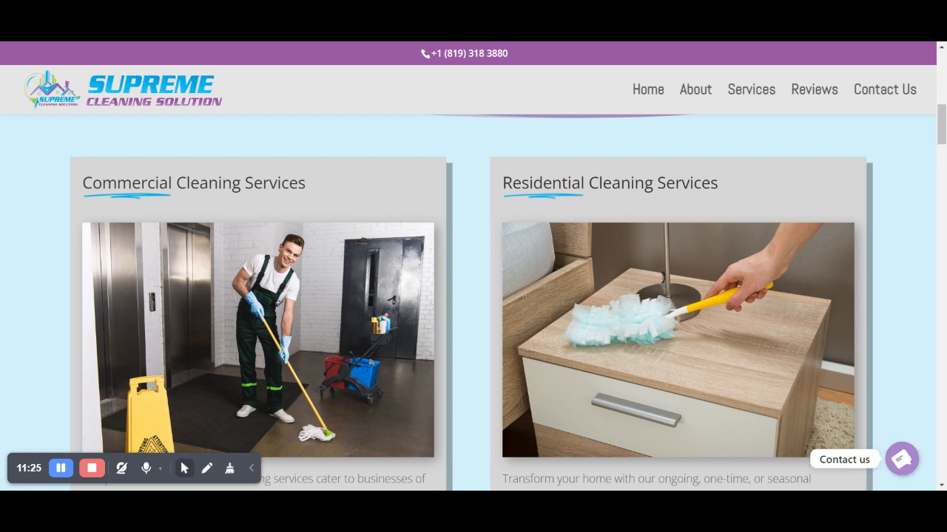
{"action": "scroll", "coordinate": [206, 297], "scroll_direction": "down", "scroll_amount": 3}
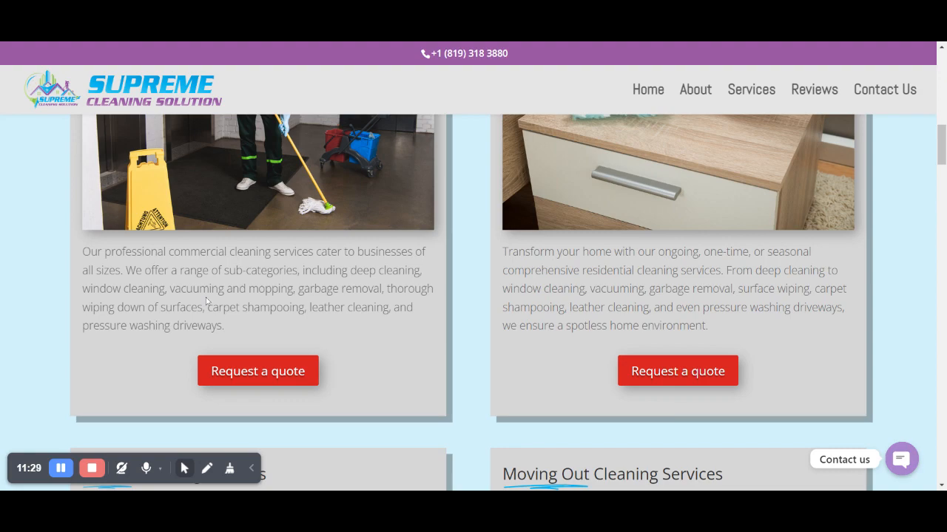
Review the homepage's welcome section, customer testimonials and photo gallery as a visitor.
{"action": "scroll", "coordinate": [205, 297], "scroll_direction": "down", "scroll_amount": 9}
{"action": "scroll", "coordinate": [227, 266], "scroll_direction": "down", "scroll_amount": 4}
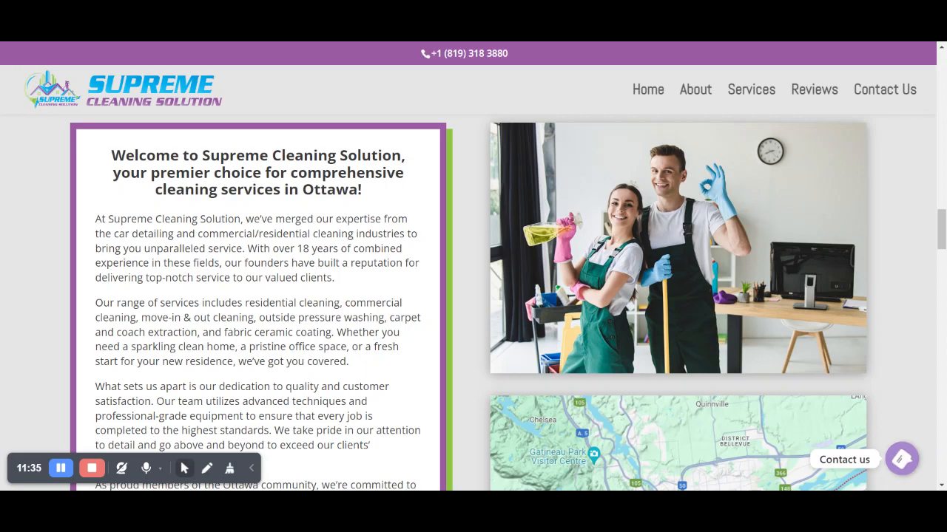
{"action": "scroll", "coordinate": [602, 377], "scroll_direction": "down", "scroll_amount": 14}
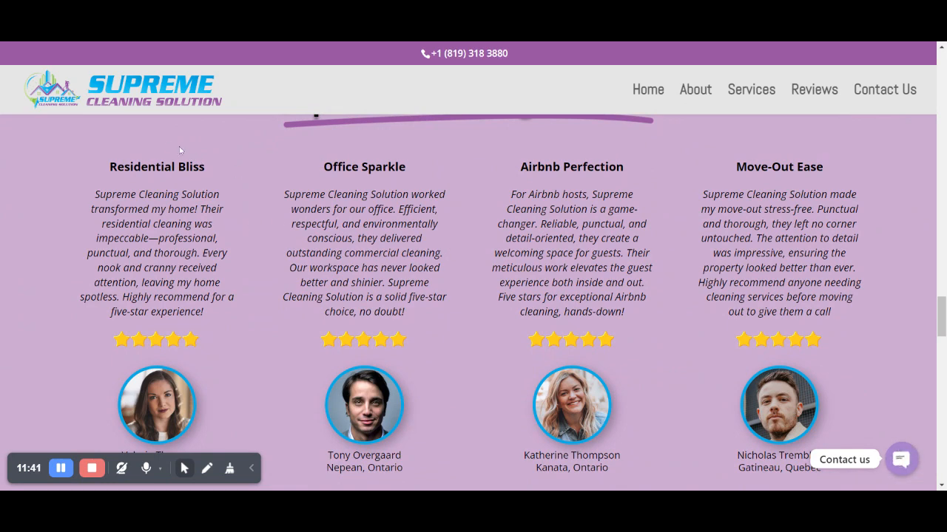
{"action": "scroll", "coordinate": [665, 313], "scroll_direction": "down", "scroll_amount": 1}
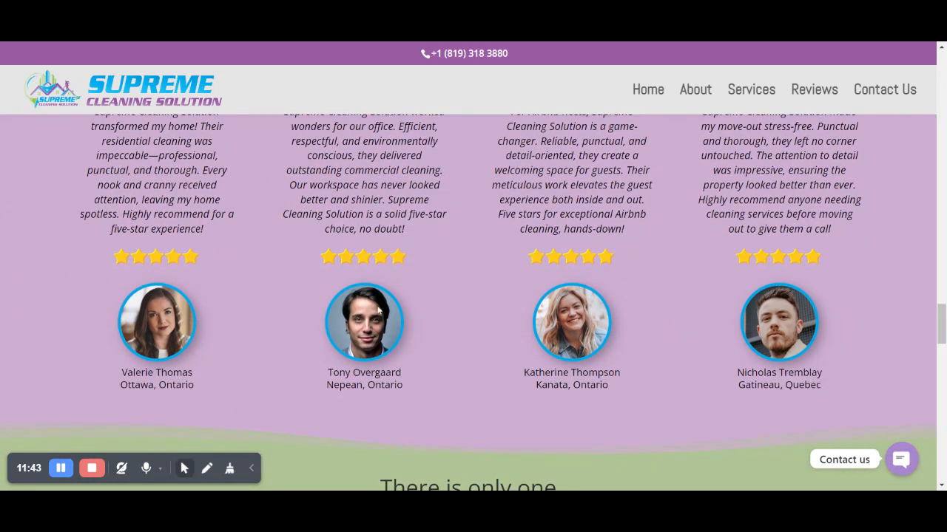
{"action": "scroll", "coordinate": [576, 335], "scroll_direction": "down", "scroll_amount": 5}
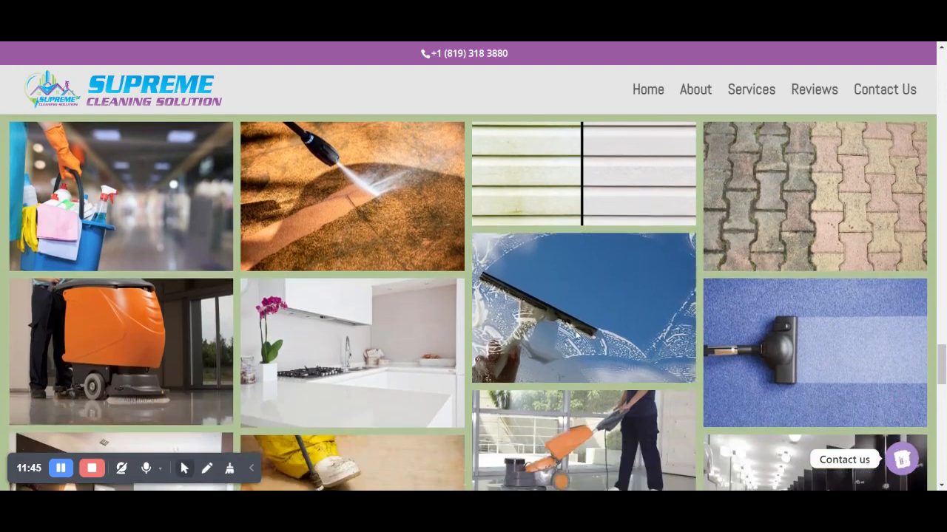
{"action": "scroll", "coordinate": [424, 351], "scroll_direction": "down", "scroll_amount": 1}
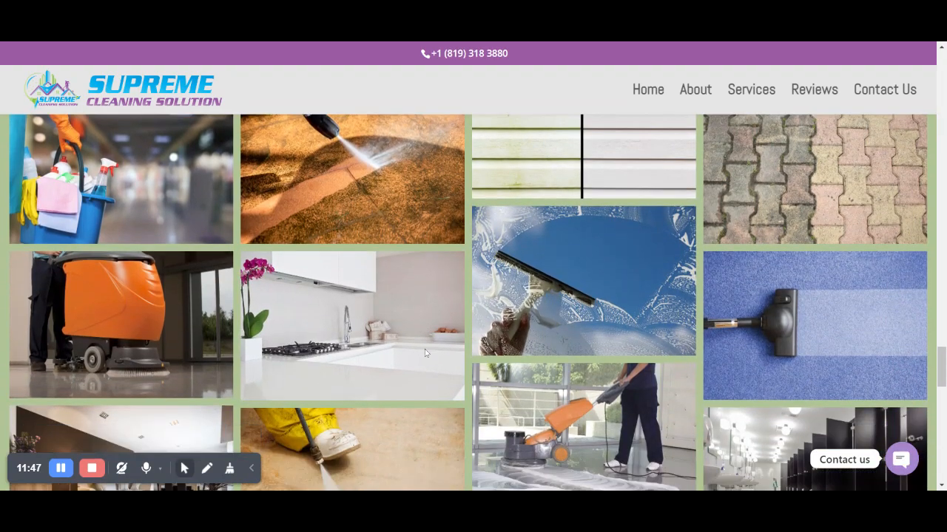
Examine the Contact Us form's fields, service checkboxes and submit area, along with the homepage footer.
{"action": "scroll", "coordinate": [426, 353], "scroll_direction": "down", "scroll_amount": 10}
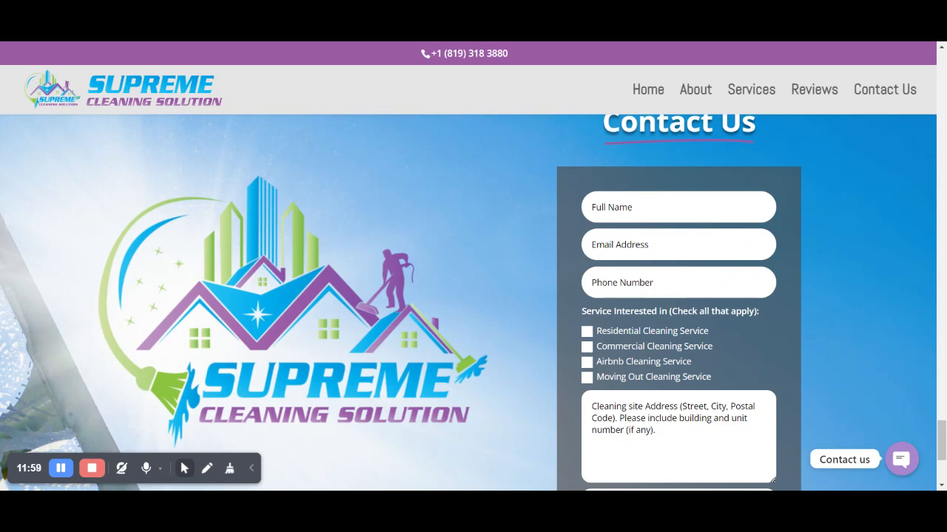
{"action": "scroll", "coordinate": [473, 303], "scroll_direction": "down", "scroll_amount": 3}
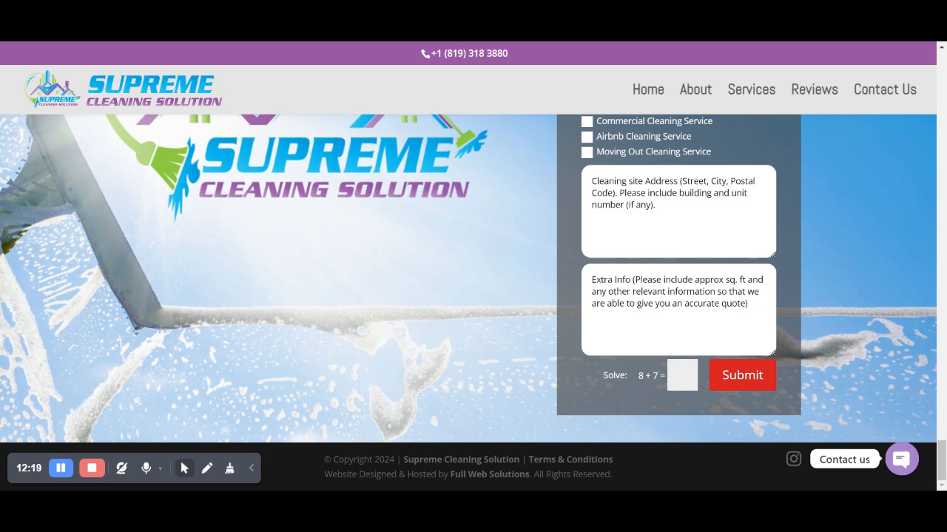
{"action": "scroll", "coordinate": [473, 301], "scroll_direction": "up", "scroll_amount": 1}
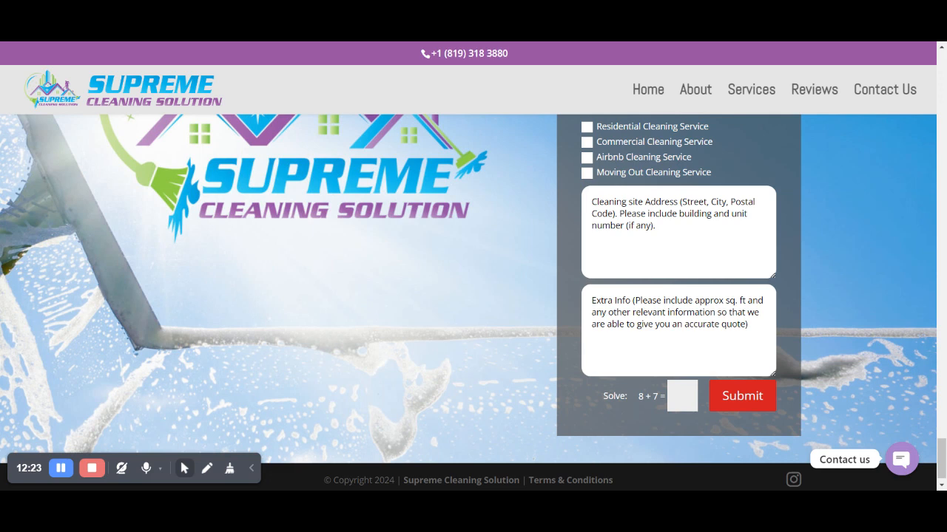
{"action": "scroll", "coordinate": [473, 302], "scroll_direction": "up", "scroll_amount": 3}
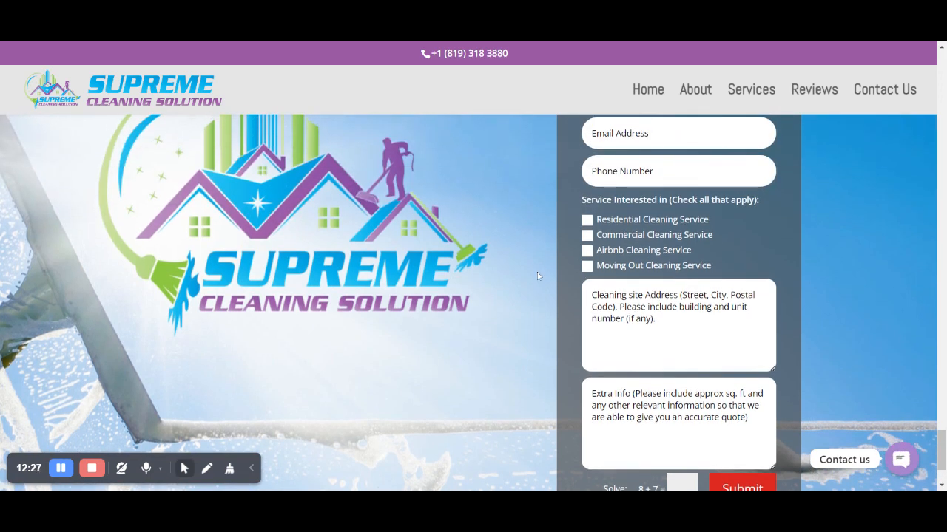
{"action": "scroll", "coordinate": [538, 276], "scroll_direction": "up", "scroll_amount": 3}
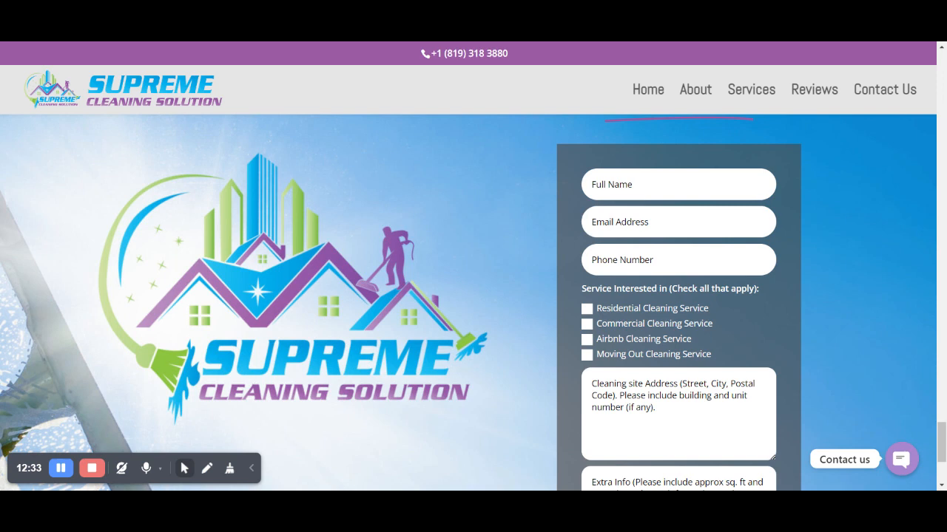
{"action": "scroll", "coordinate": [469, 302], "scroll_direction": "up", "scroll_amount": 1}
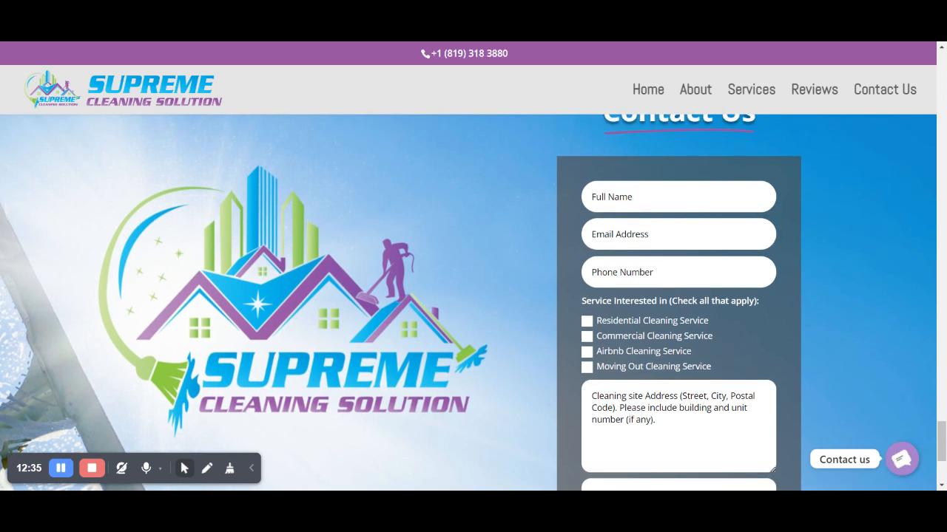
{"action": "scroll", "coordinate": [468, 303], "scroll_direction": "down", "scroll_amount": 1}
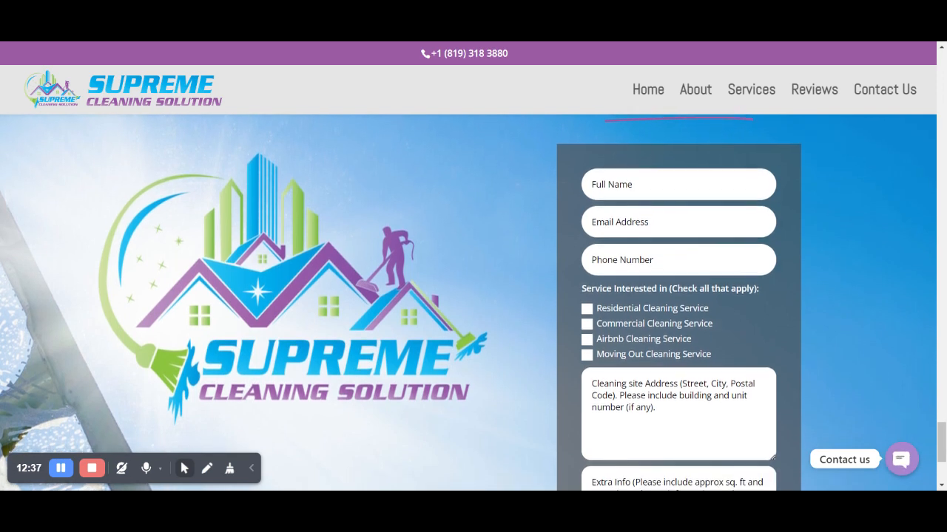